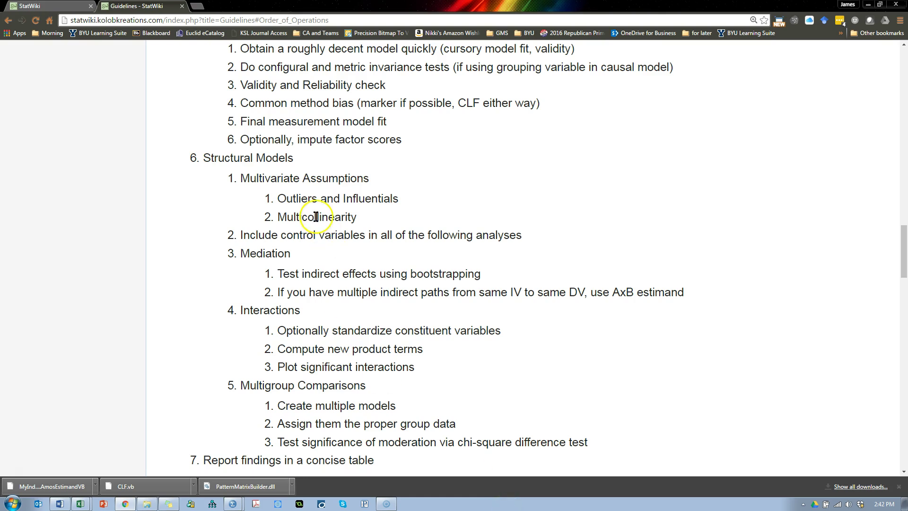
# Step: Highlight the Structural Models, Multivariate Assumptions and Influentials text on the StatWiki page
pyautogui.moveTo(212, 158); pyautogui.dragTo(203, 158)
pyautogui.moveTo(234, 193); pyautogui.dragTo(597, 438)
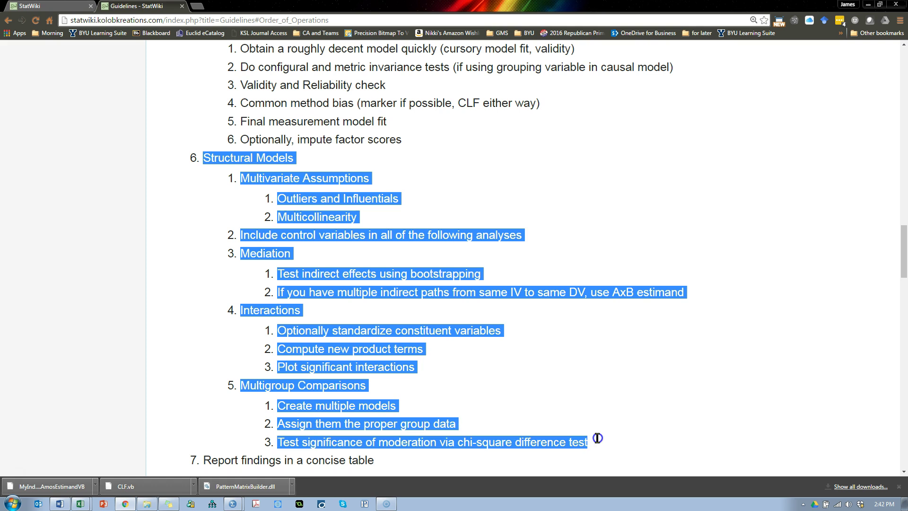
pyautogui.click(448, 192)
pyautogui.moveTo(241, 179); pyautogui.dragTo(373, 219)
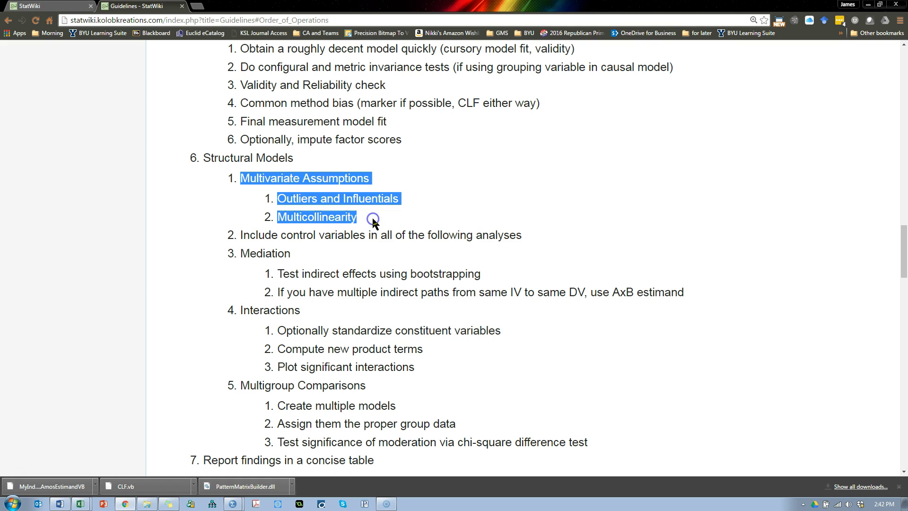
pyautogui.click(408, 211)
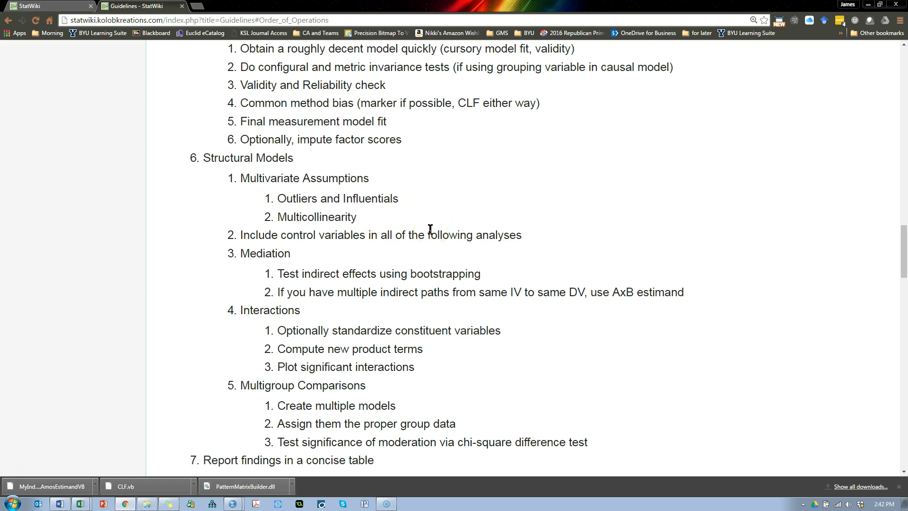
pyautogui.click(449, 236)
pyautogui.doubleClick(379, 198)
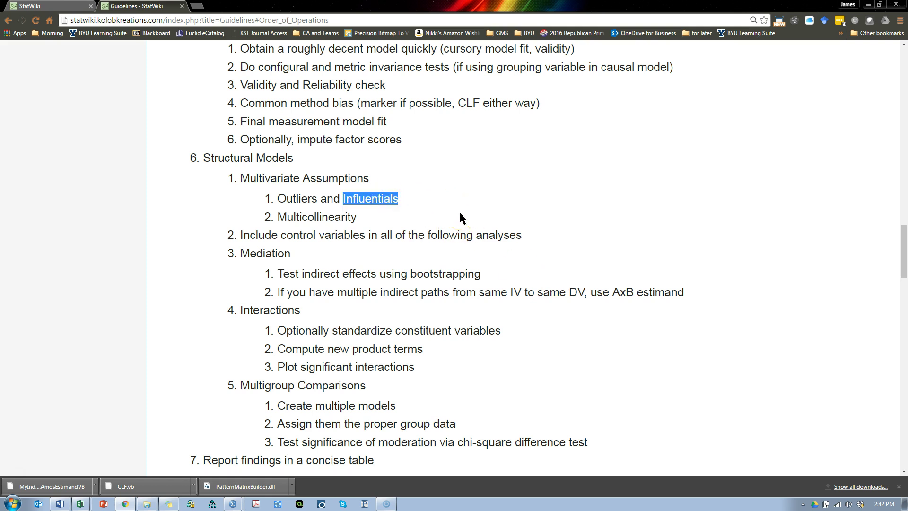
# Step: Open YouTube SEM Series_C.sav from the Downloads folder in SPSS
pyautogui.middleClick(468, 222)
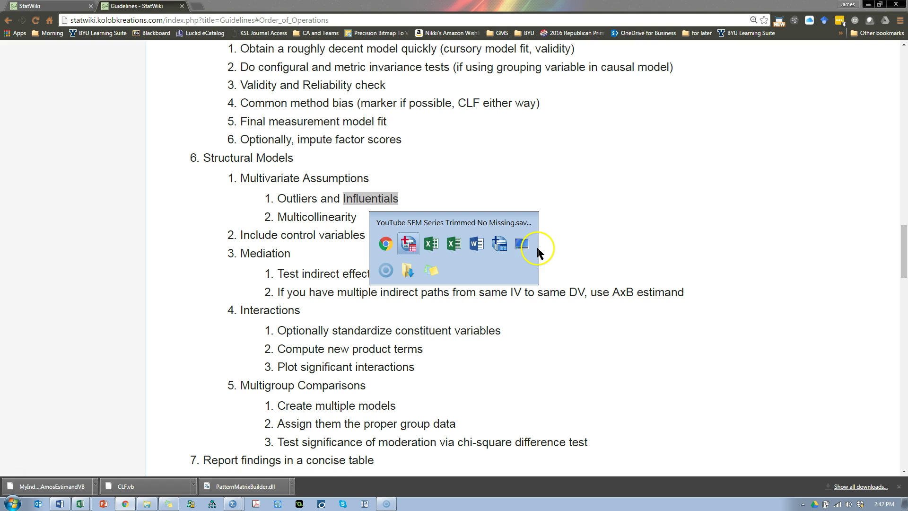
pyautogui.click(408, 270)
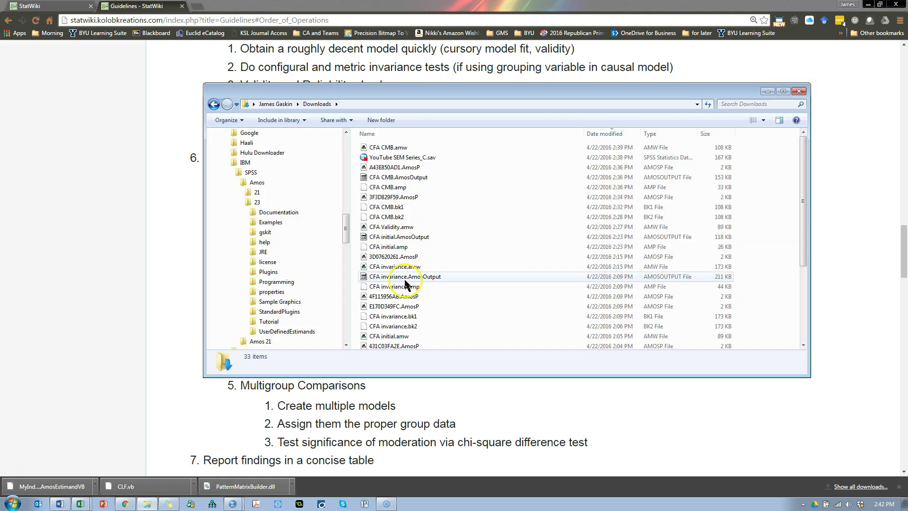
pyautogui.click(394, 161)
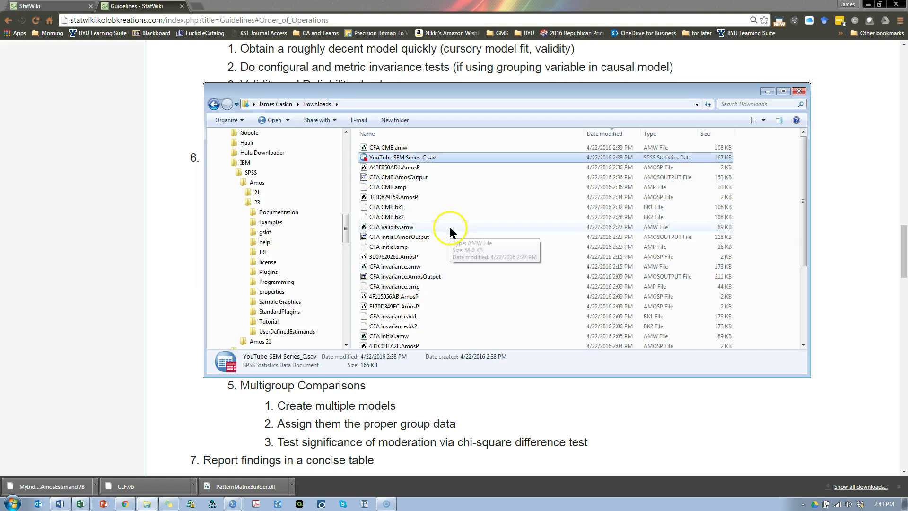
pyautogui.doubleClick(447, 158)
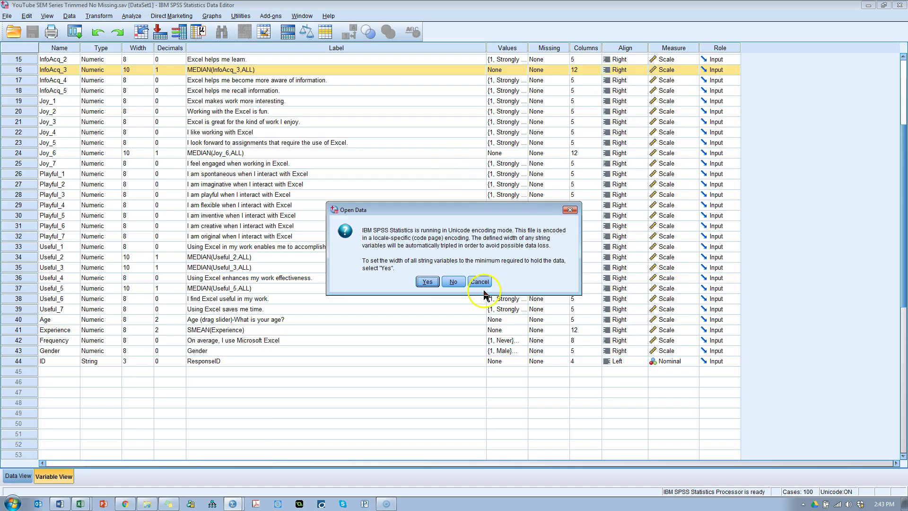
# Step: Accept the string width adjustment to load the data, then close the Trimmed No Missing window
pyautogui.click(429, 281)
pyautogui.hotkey('alt', 'Tab')
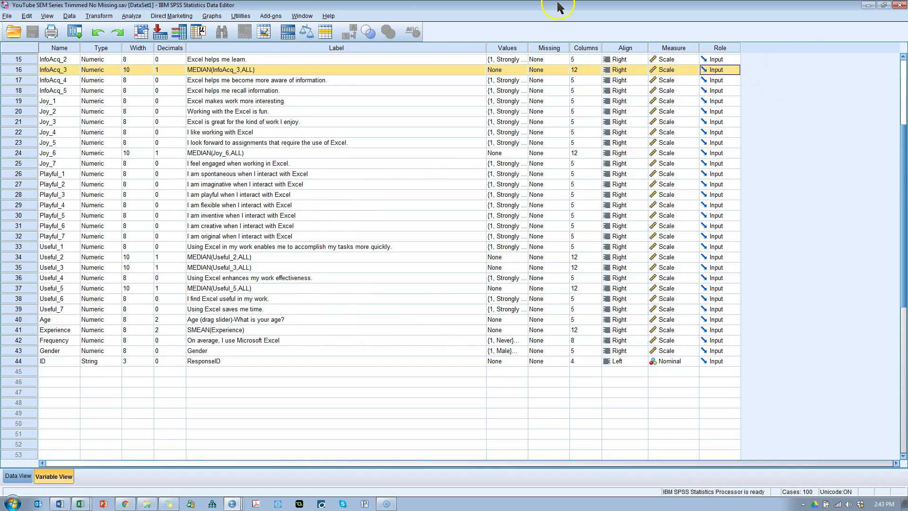
pyautogui.click(900, 6)
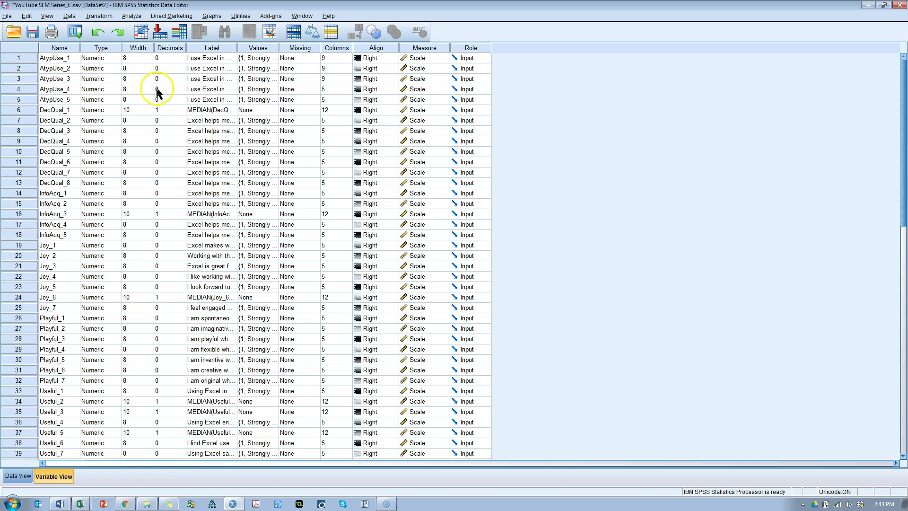
# Step: Start a linear regression that saves Cook's distance for every case
pyautogui.click(132, 15)
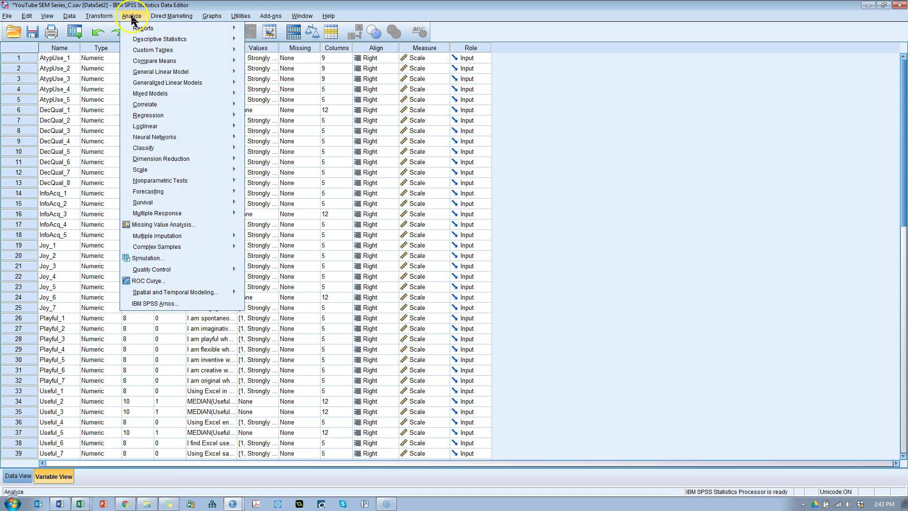
pyautogui.moveTo(166, 83)
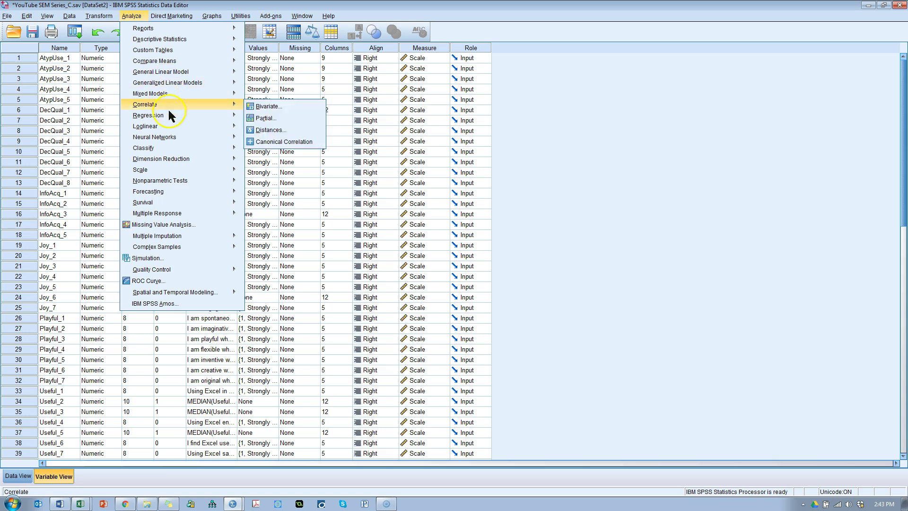
pyautogui.moveTo(172, 115)
pyautogui.click(308, 127)
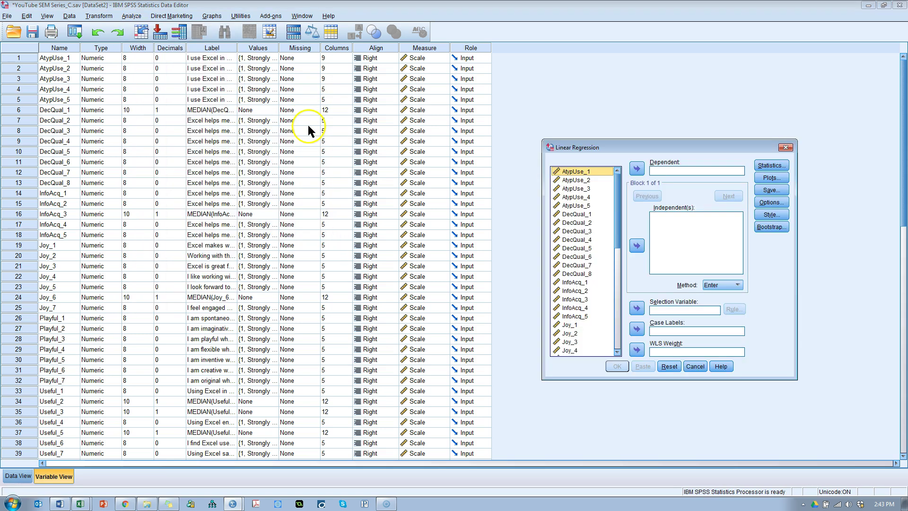
pyautogui.click(770, 190)
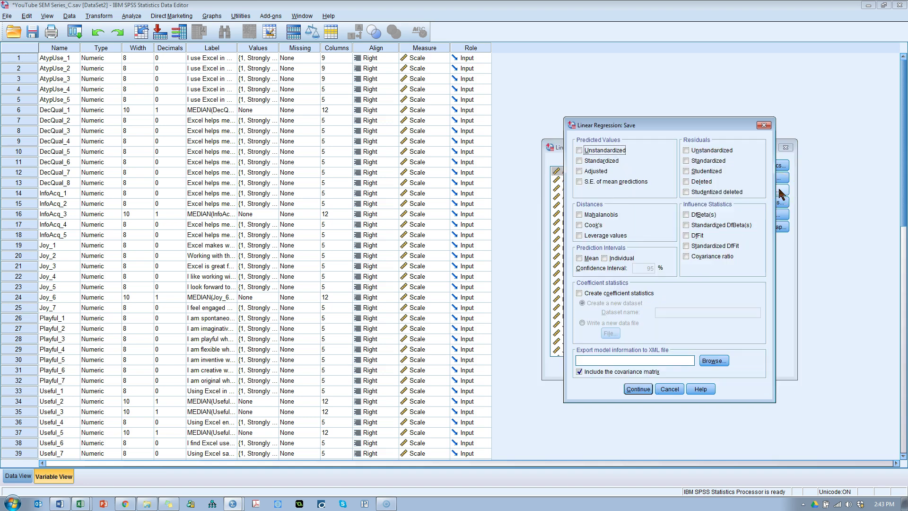
pyautogui.click(594, 226)
pyautogui.click(639, 389)
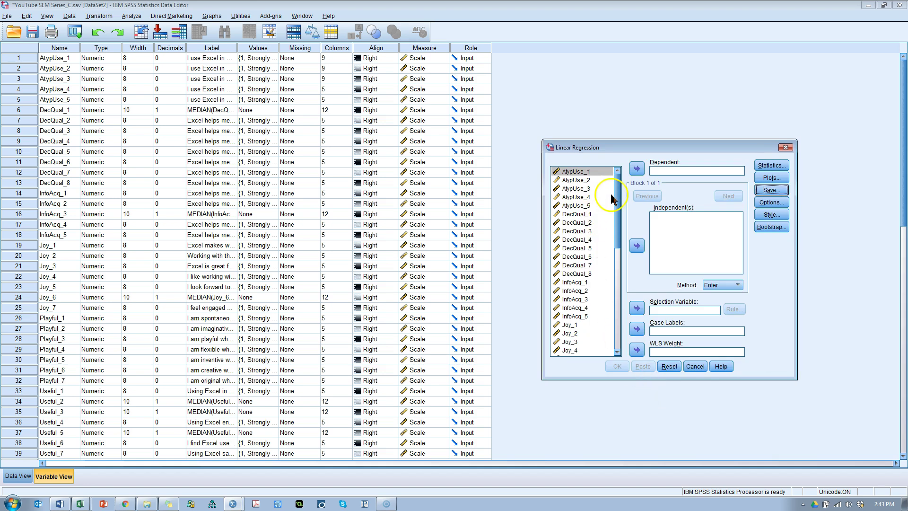
# Step: Scroll to the composite variables, select InfoAcq through Useful, then DecQual alone
pyautogui.moveTo(618, 194); pyautogui.dragTo(619, 308)
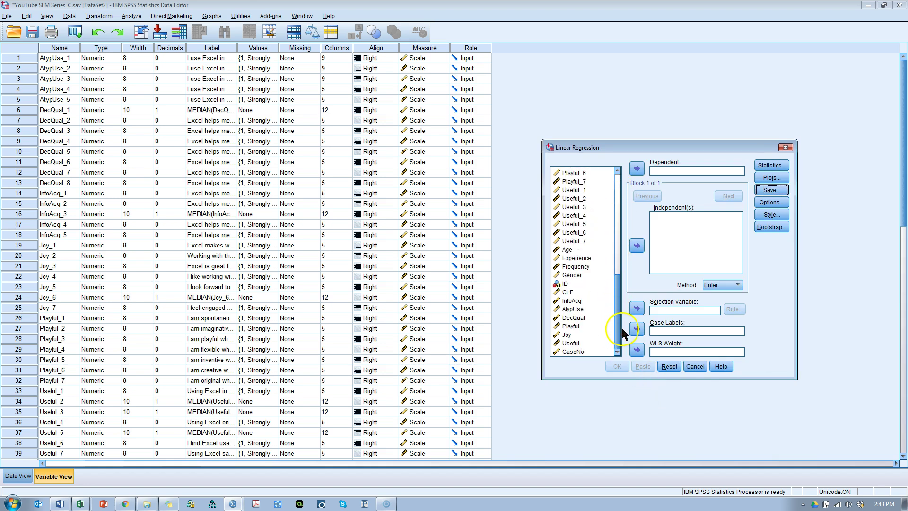
pyautogui.click(572, 300)
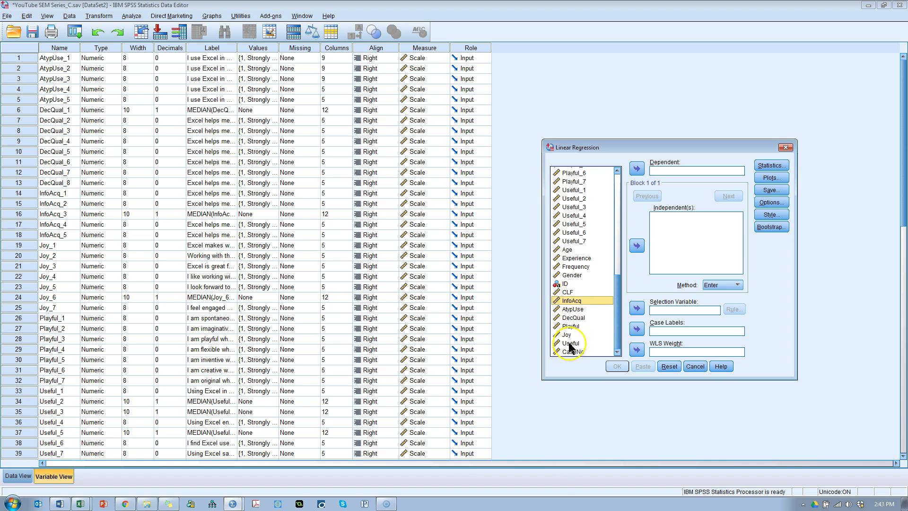
pyautogui.keyDown('shift'); pyautogui.click(577, 345); pyautogui.keyUp('shift')
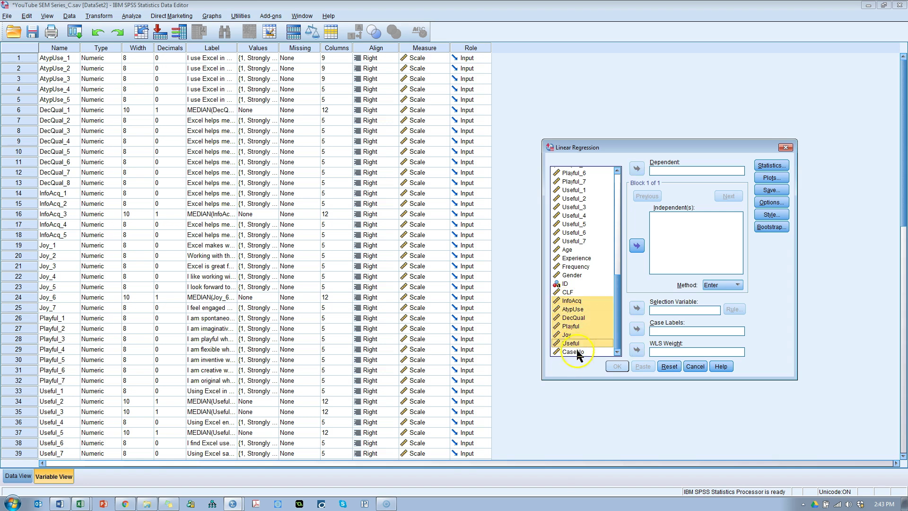
pyautogui.click(588, 319)
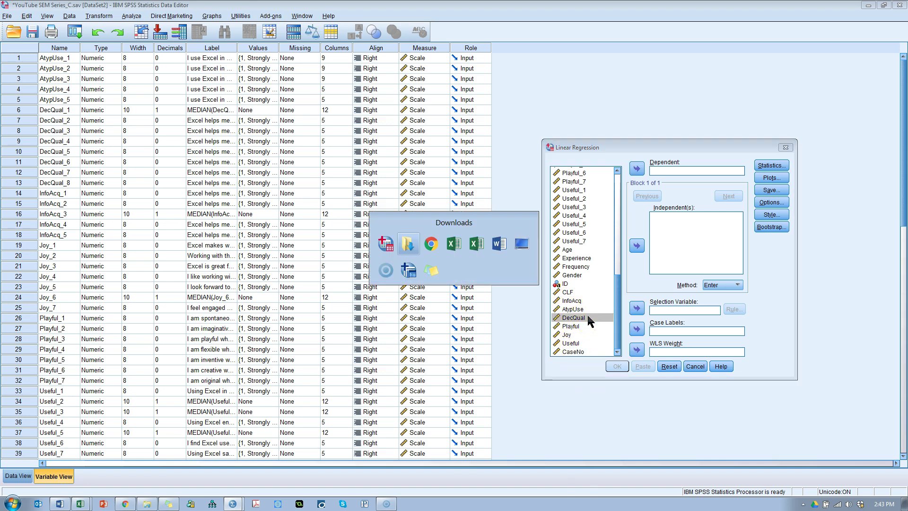
pyautogui.hotkey('alt', 'Tab')
pyautogui.hotkey('alt', 'Tab')
pyautogui.hotkey('alt', 'Tab')
pyautogui.hotkey('alt', 'Tab')
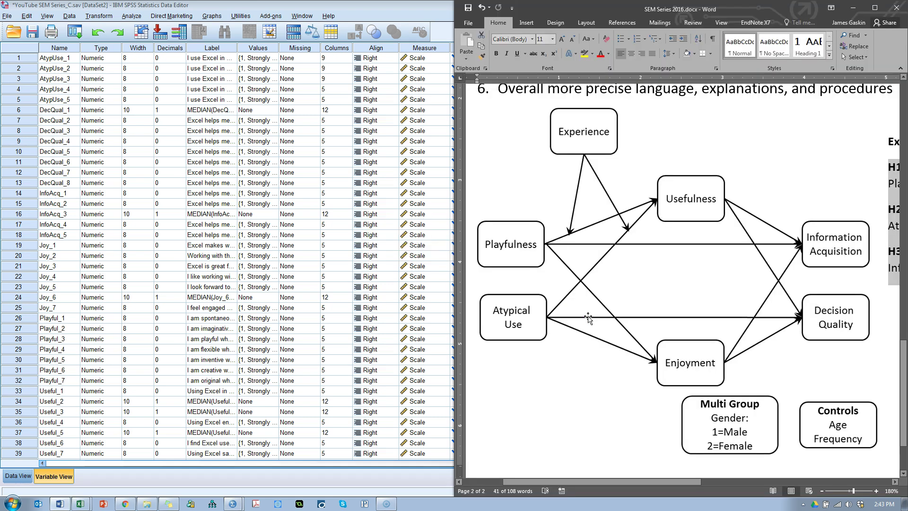
pyautogui.click(638, 322)
pyautogui.click(639, 320)
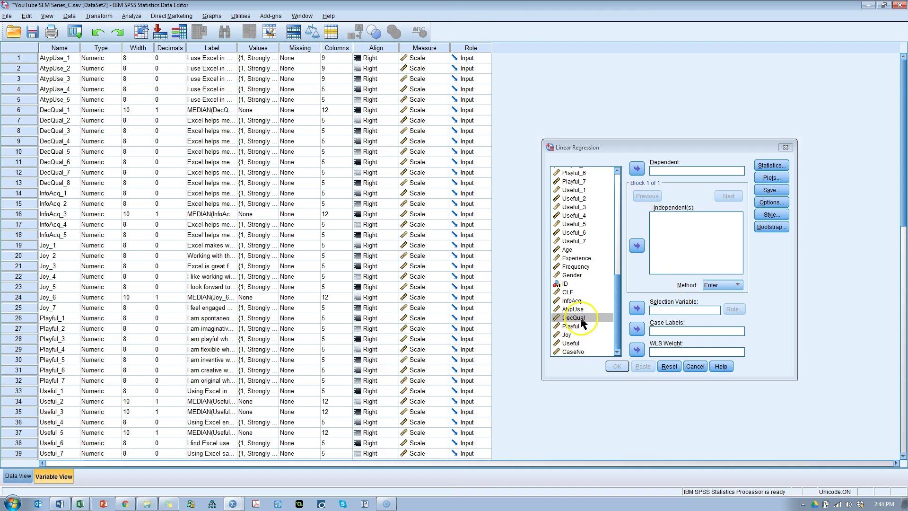
# Step: Run the regression with Useful as independent and InfoAcq as dependent
pyautogui.click(576, 343)
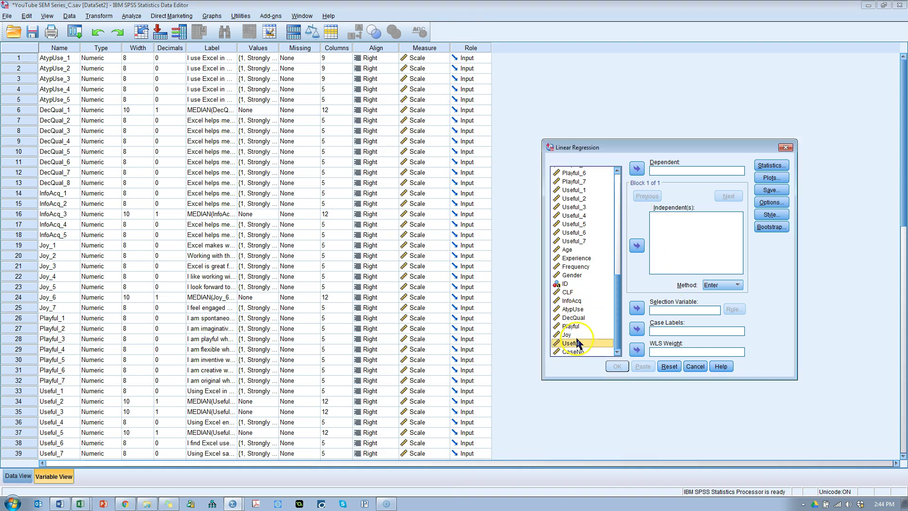
pyautogui.click(637, 246)
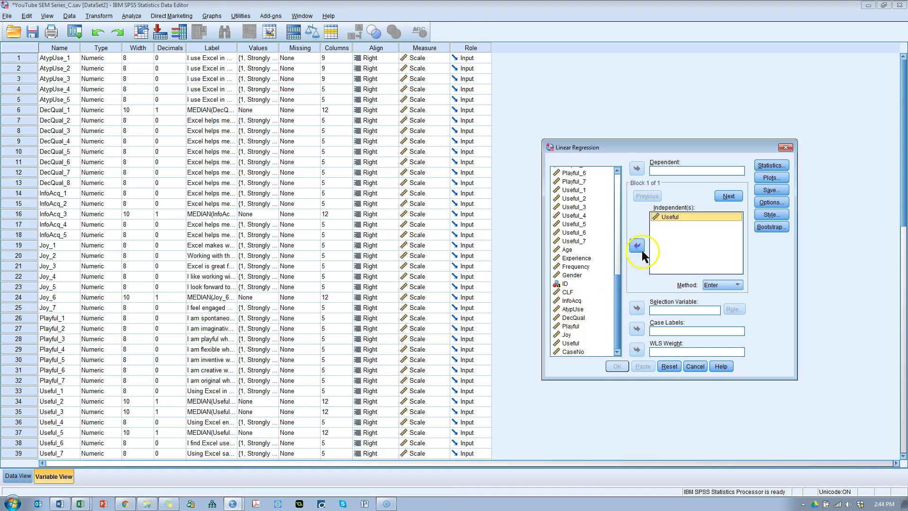
pyautogui.click(577, 301)
pyautogui.click(637, 169)
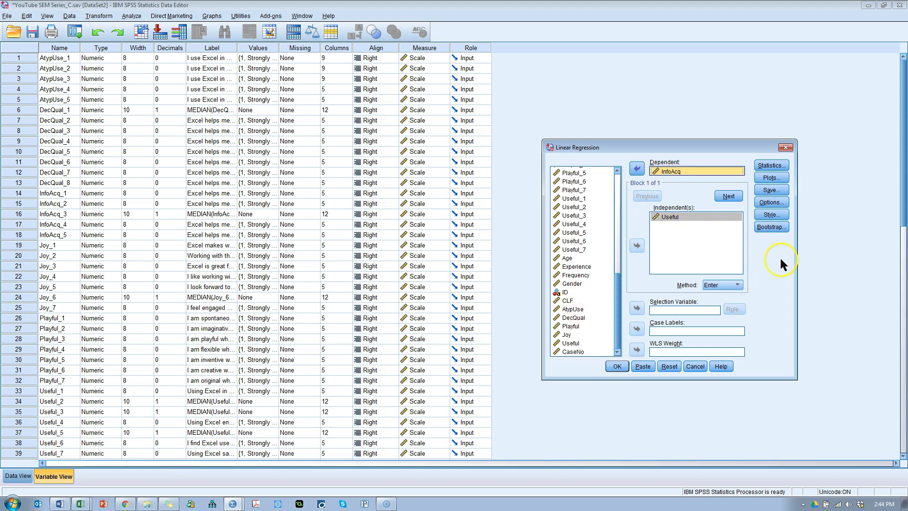
pyautogui.click(617, 366)
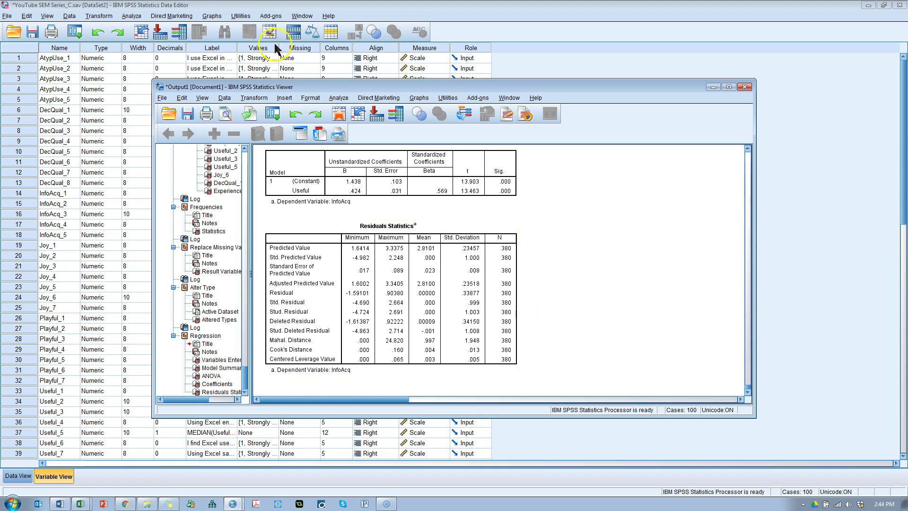
# Step: Locate the new COO_1 Cook's Distance variable in Variable View
pyautogui.click(290, 58)
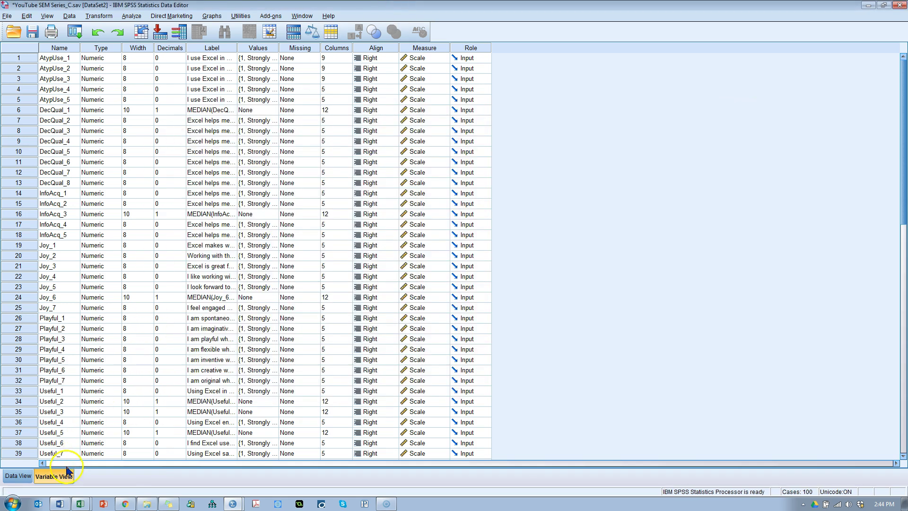
pyautogui.click(46, 403)
pyautogui.scroll(-7, 45, 402)
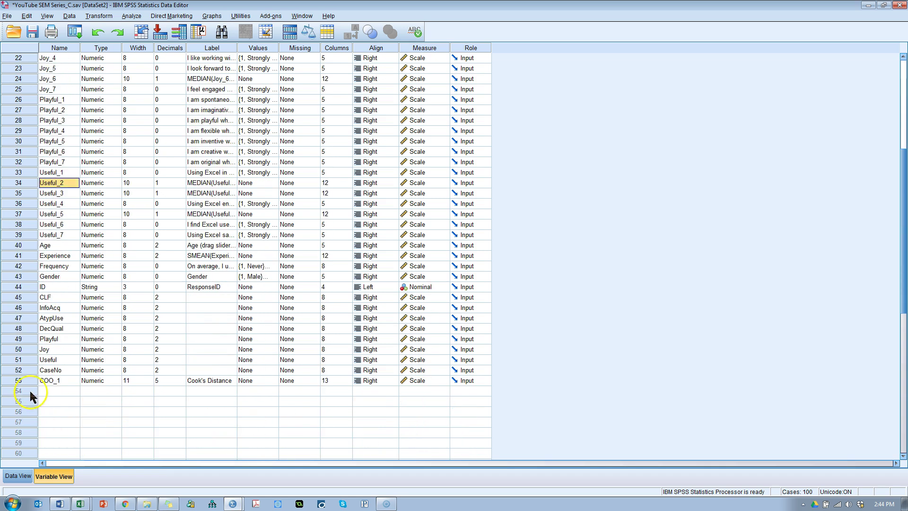
pyautogui.click(19, 380)
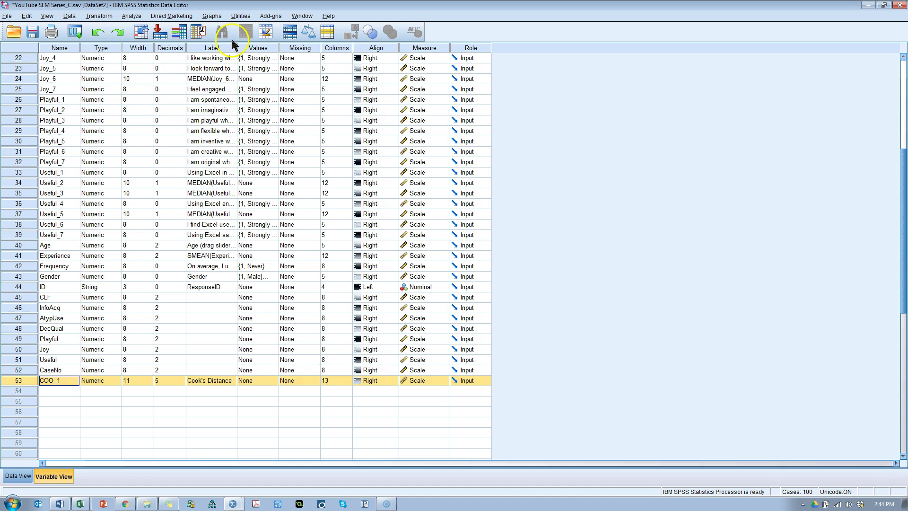
# Step: Create a simple scatterplot of COO_1 against ID and maximize the Viewer
pyautogui.click(212, 16)
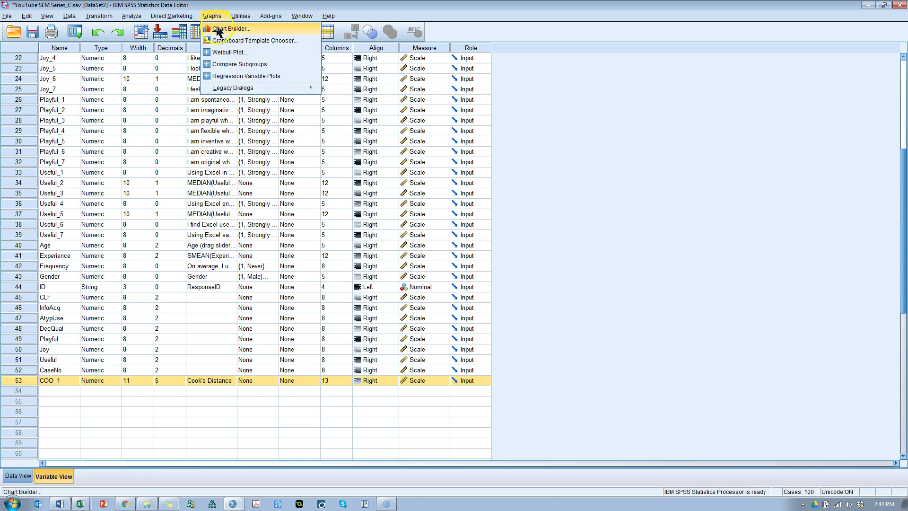
pyautogui.click(232, 29)
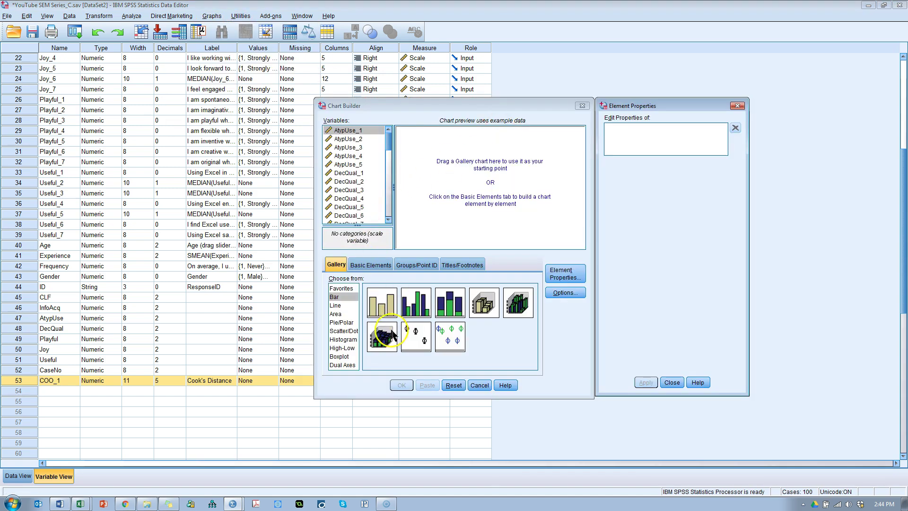
pyautogui.click(354, 331)
pyautogui.moveTo(382, 303); pyautogui.dragTo(477, 179)
pyautogui.scroll(-14, 376, 173)
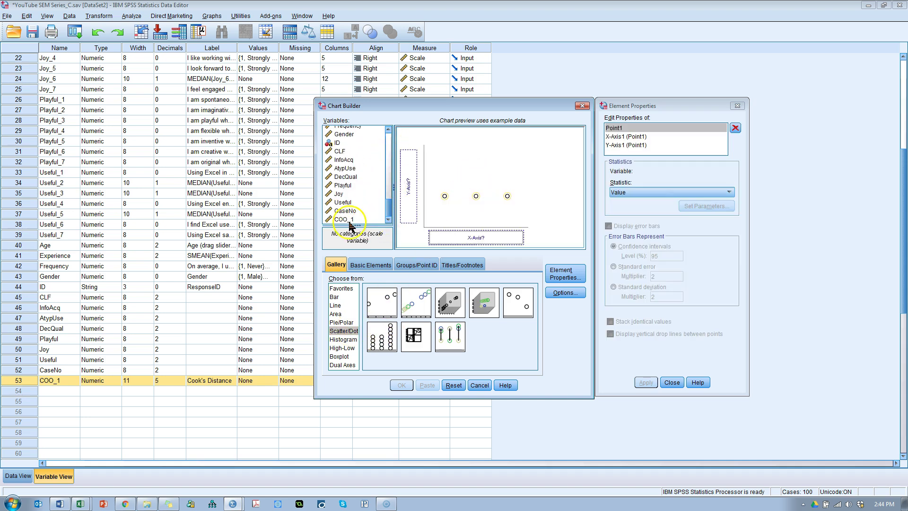
pyautogui.moveTo(349, 222); pyautogui.dragTo(408, 189)
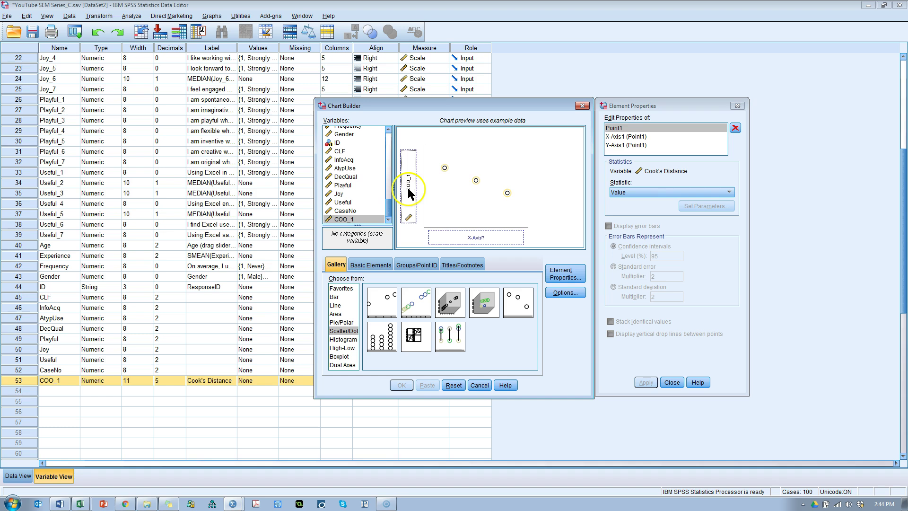
pyautogui.moveTo(339, 143); pyautogui.dragTo(483, 239)
pyautogui.click(402, 385)
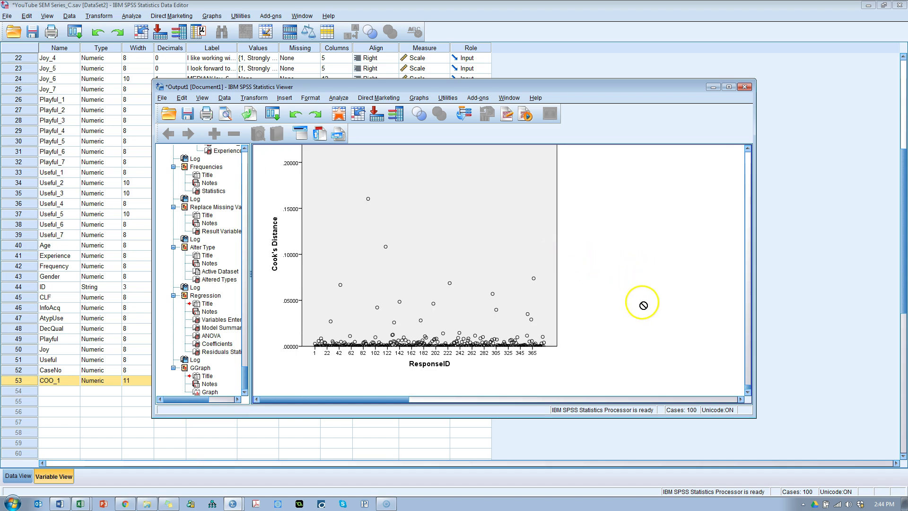
pyautogui.click(729, 87)
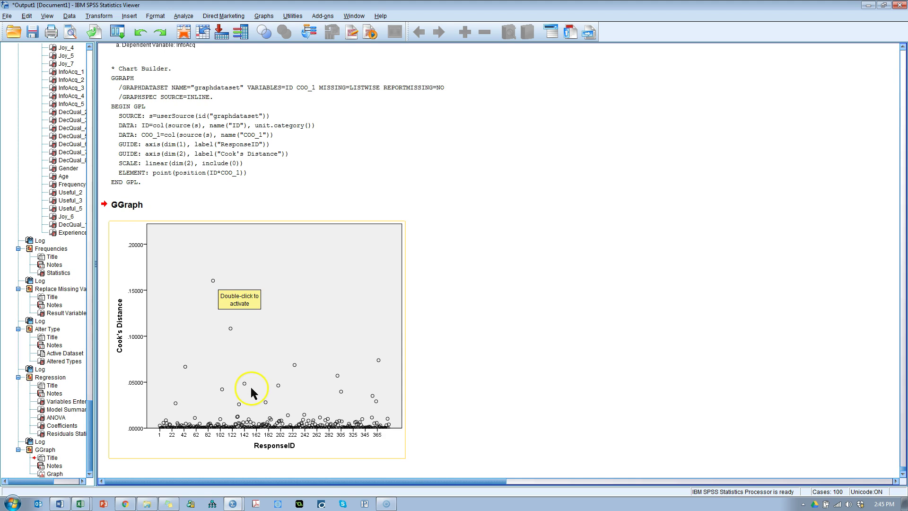
pyautogui.moveTo(287, 301); pyautogui.dragTo(440, 250)
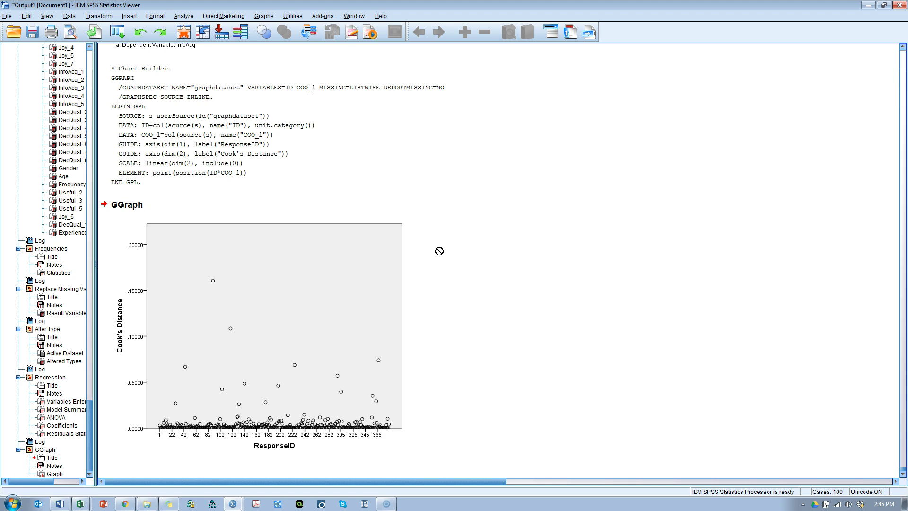
pyautogui.click(278, 255)
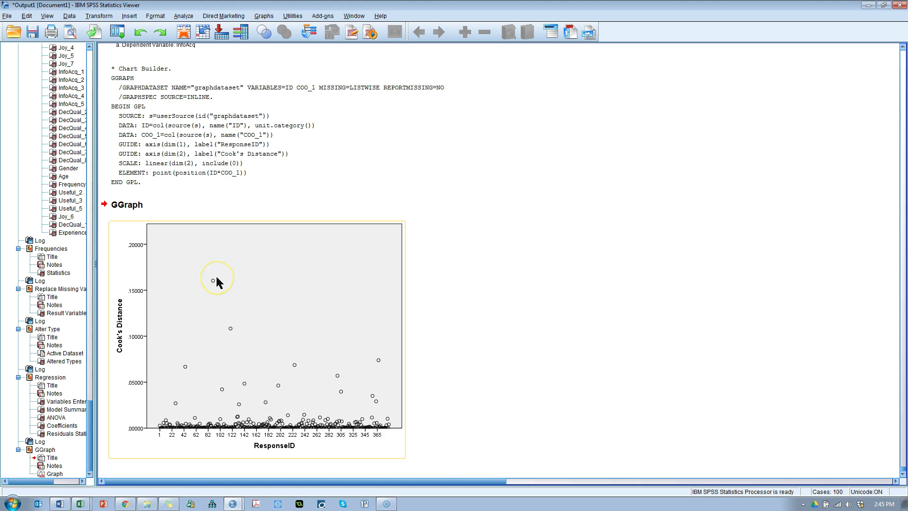
pyautogui.click(507, 391)
pyautogui.click(170, 274)
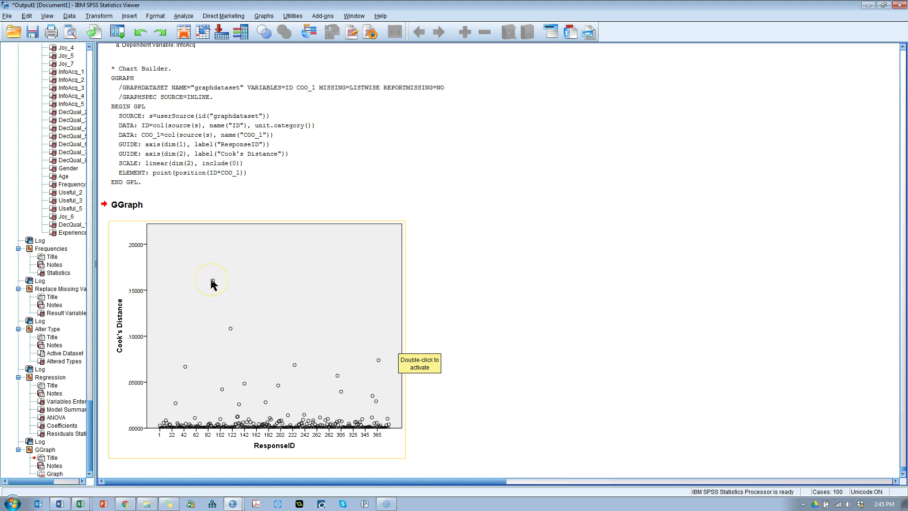
pyautogui.click(215, 319)
pyautogui.click(222, 360)
pyautogui.click(454, 373)
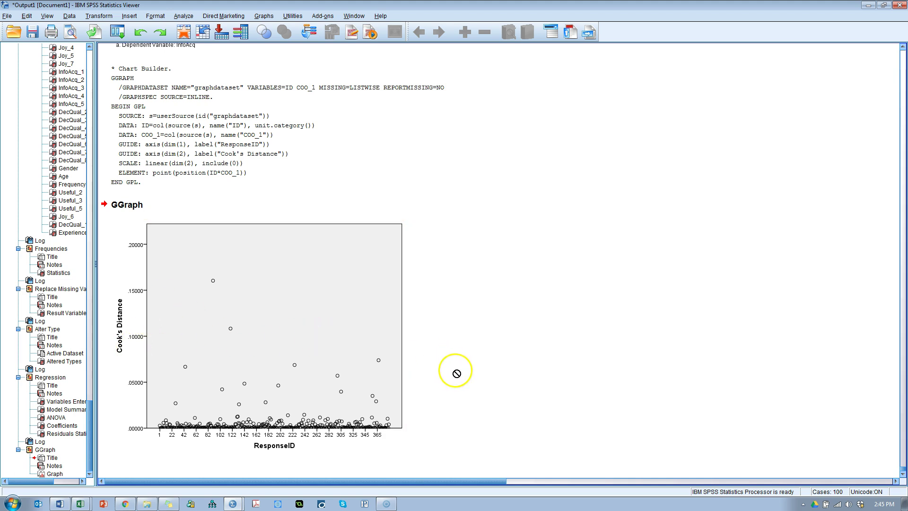
pyautogui.click(214, 299)
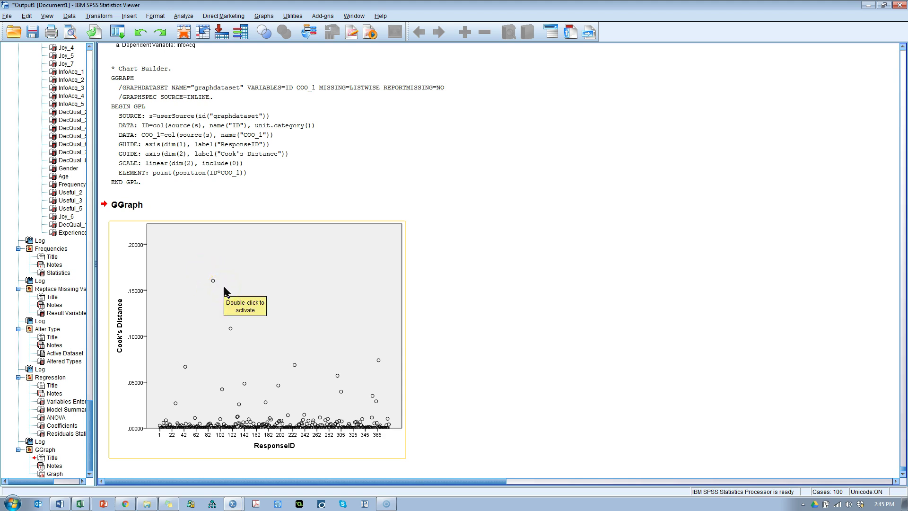
pyautogui.moveTo(362, 360); pyautogui.dragTo(254, 282)
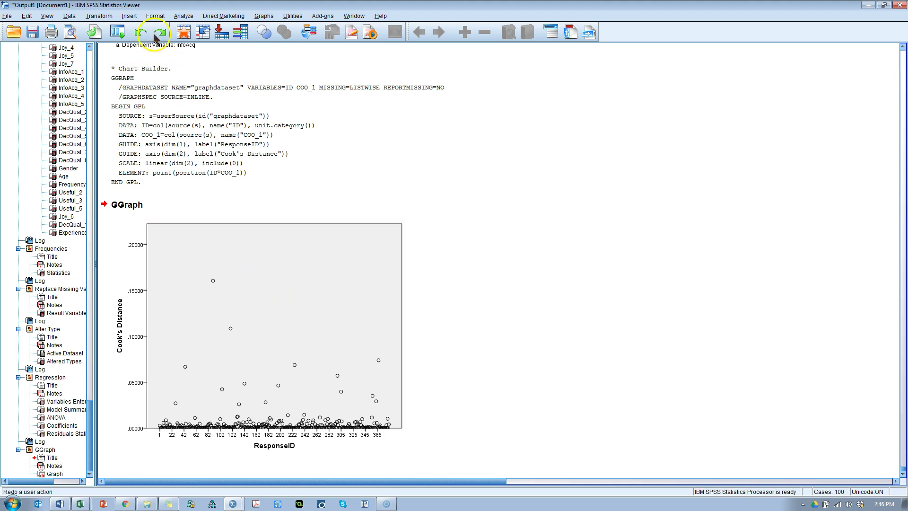
# Step: Rerun the InfoAcq regression with AtypUse, Playful and Joy added to Useful as predictors
pyautogui.click(117, 32)
pyautogui.click(135, 61)
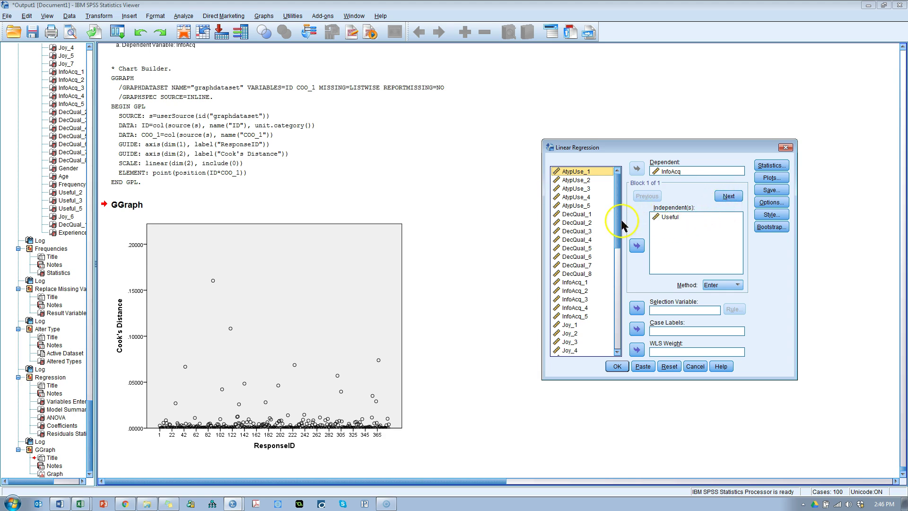
pyautogui.scroll(-10, 610, 227)
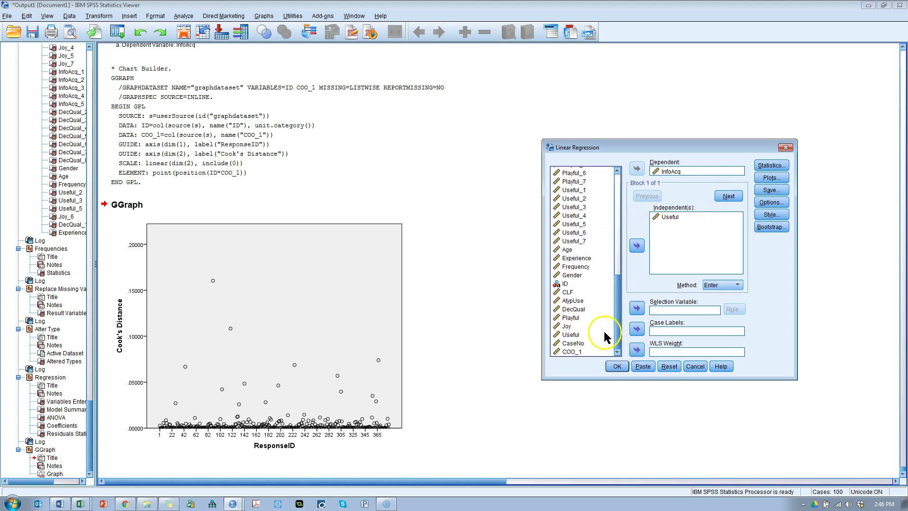
pyautogui.click(581, 302)
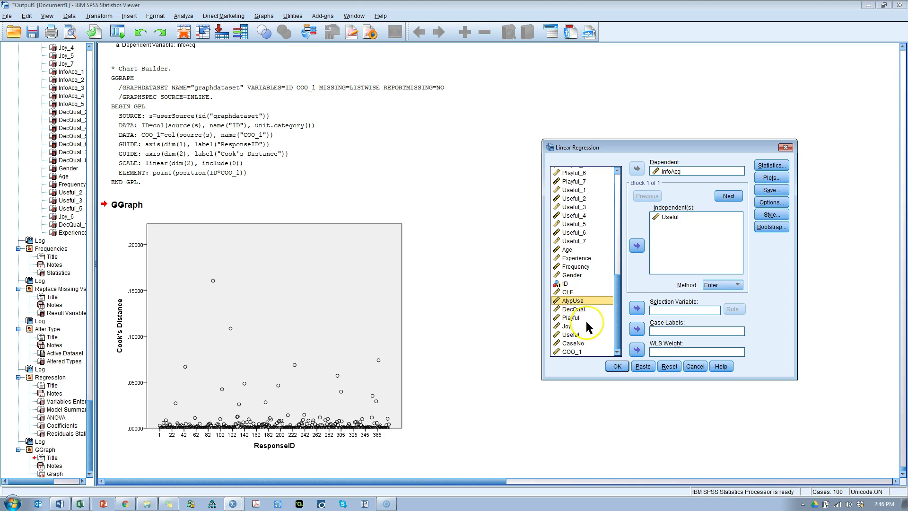
pyautogui.keyDown('ctrl'); pyautogui.click(582, 318); pyautogui.keyUp('ctrl')
pyautogui.keyDown('ctrl'); pyautogui.click(573, 326); pyautogui.keyUp('ctrl')
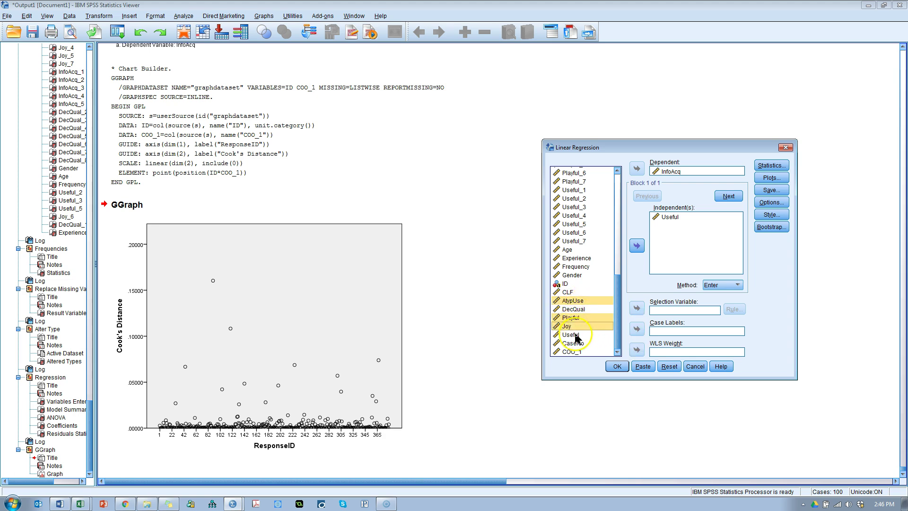
pyautogui.click(637, 246)
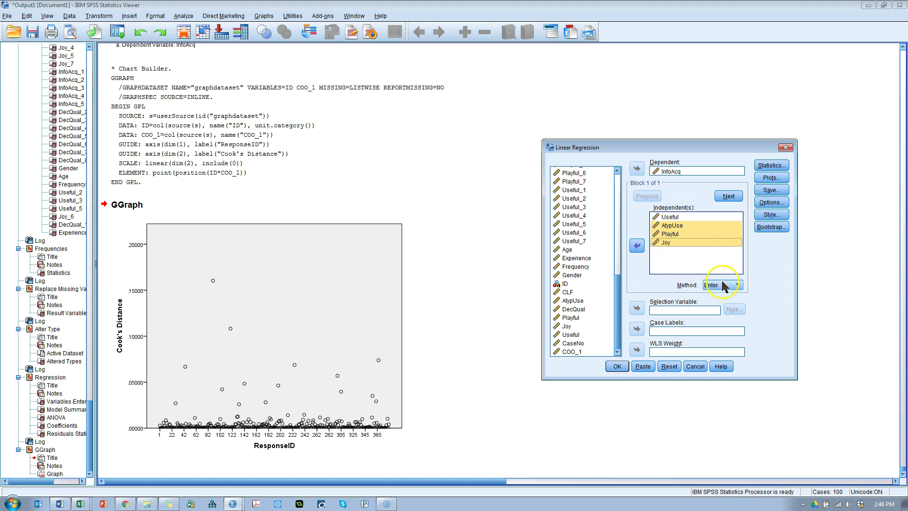
pyautogui.hotkey('alt', 'Tab')
pyautogui.hotkey('alt', 'Tab')
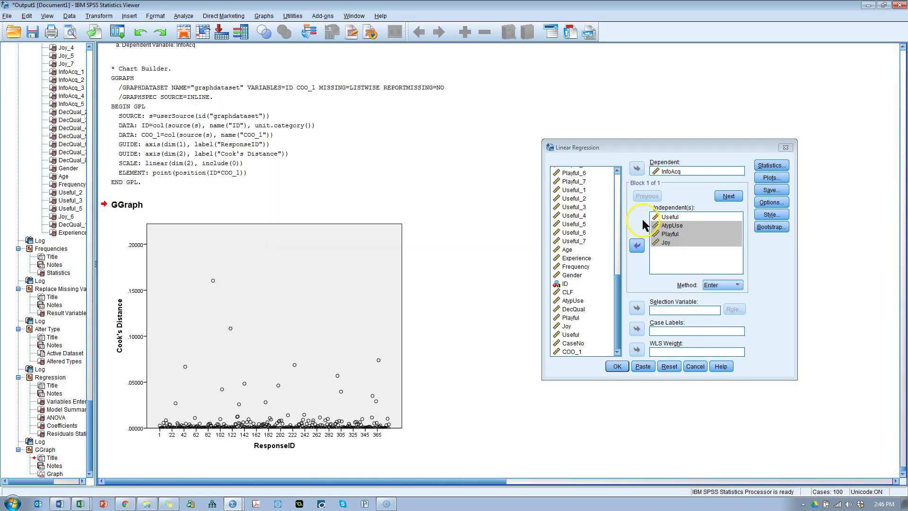
pyautogui.click(618, 366)
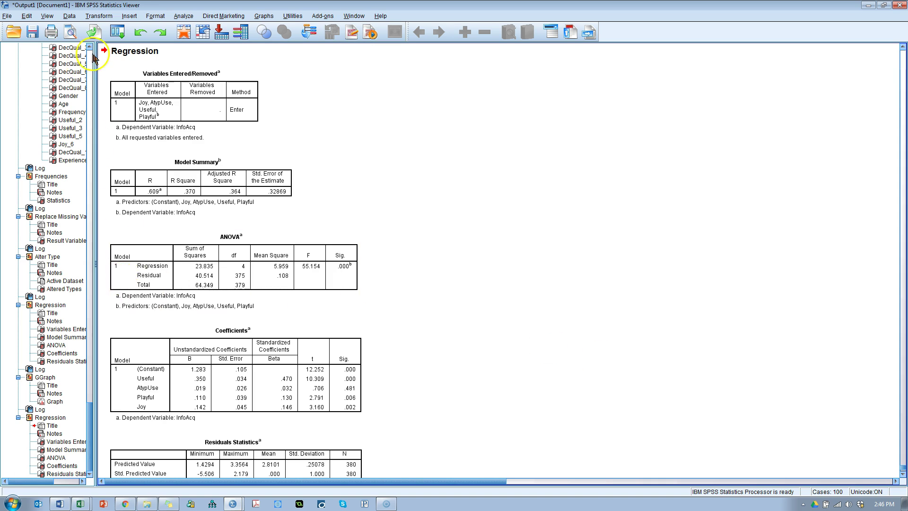
# Step: Recall Chart Builder and replot the scatterplot with COO_2 on the Y axis against ID
pyautogui.click(118, 42)
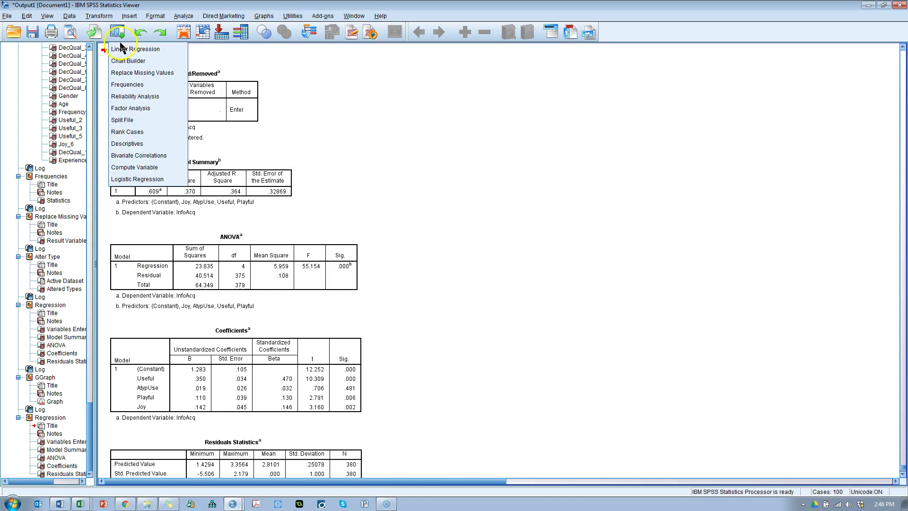
pyautogui.click(123, 60)
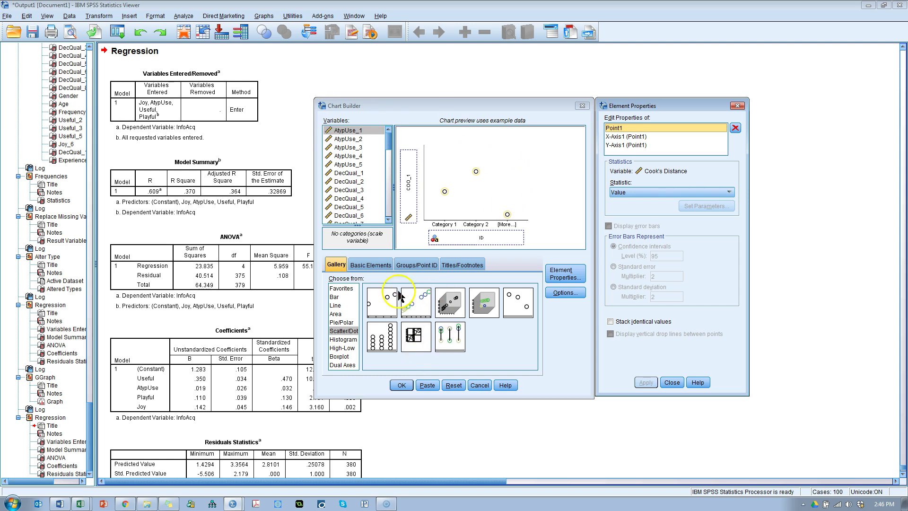
pyautogui.moveTo(389, 141); pyautogui.dragTo(409, 187)
pyautogui.click(374, 218)
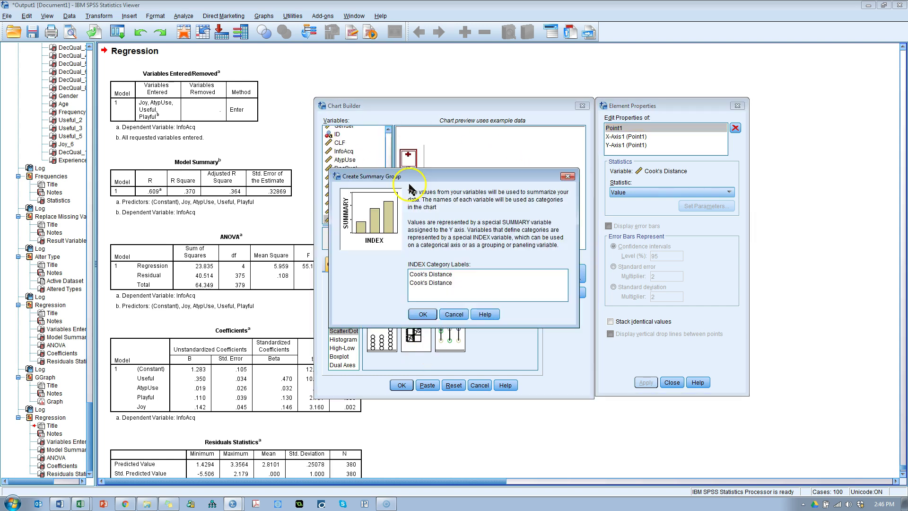
pyautogui.click(454, 314)
pyautogui.moveTo(409, 190)
pyautogui.mouseDown()
pyautogui.moveTo(342, 182)
pyautogui.moveTo(350, 222)
pyautogui.moveTo(406, 189)
pyautogui.moveTo(410, 203)
pyautogui.mouseUp()
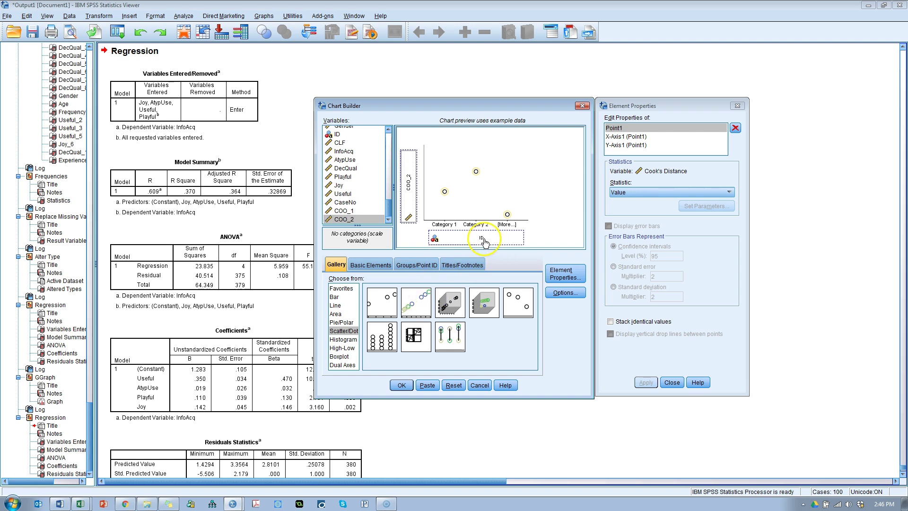
pyautogui.click(402, 385)
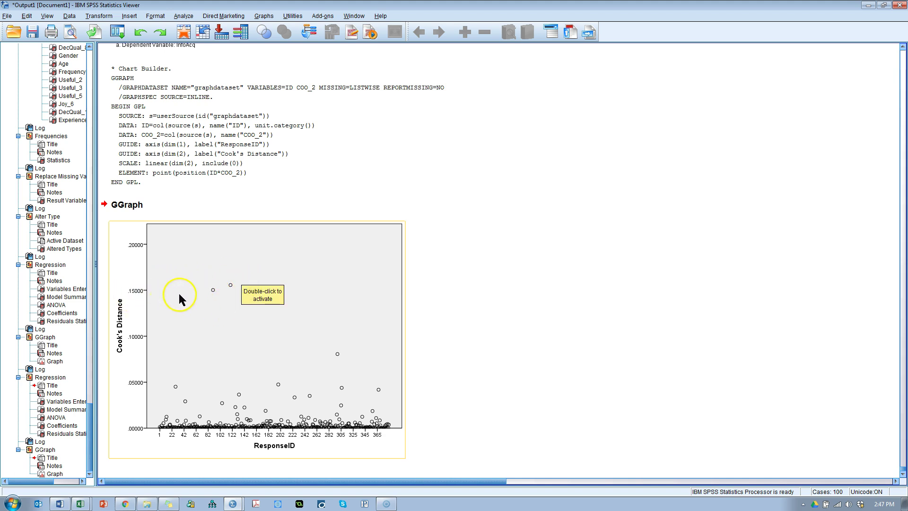
pyautogui.moveTo(262, 279); pyautogui.dragTo(132, 43)
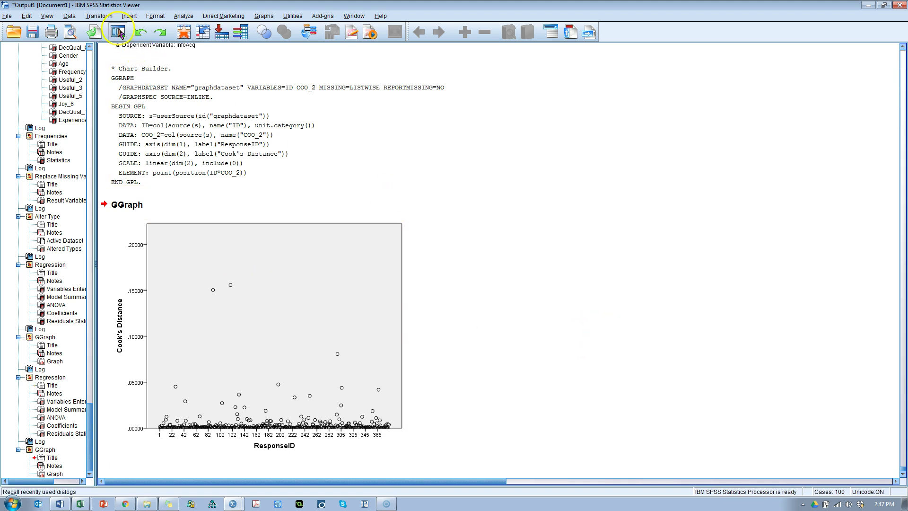
# Step: Rerun the recalled regression with DecQual replacing InfoAcq as the dependent
pyautogui.click(118, 32)
pyautogui.click(124, 59)
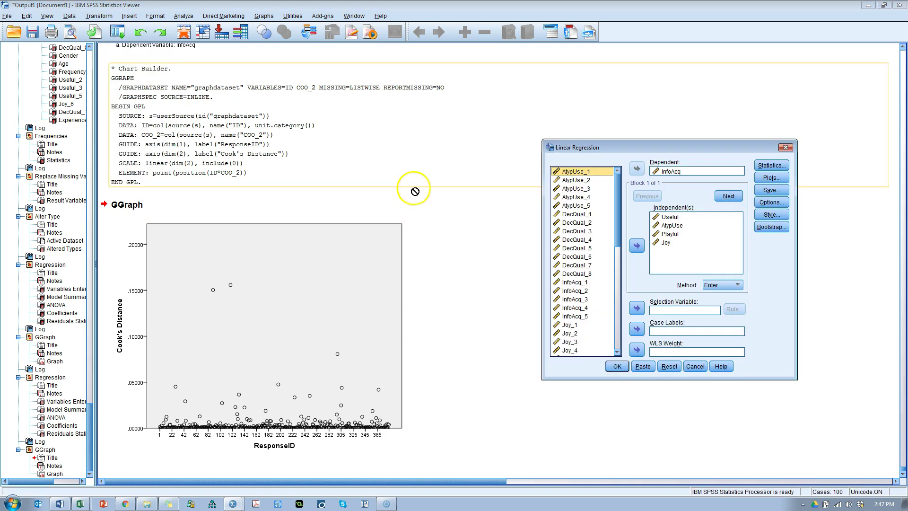
pyautogui.click(671, 171)
pyautogui.click(637, 169)
pyautogui.scroll(-3, 615, 259)
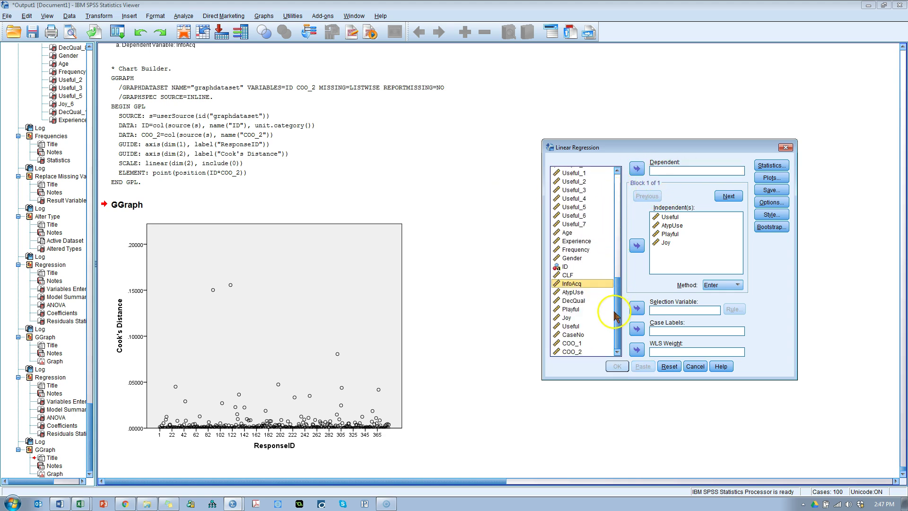
pyautogui.click(598, 301)
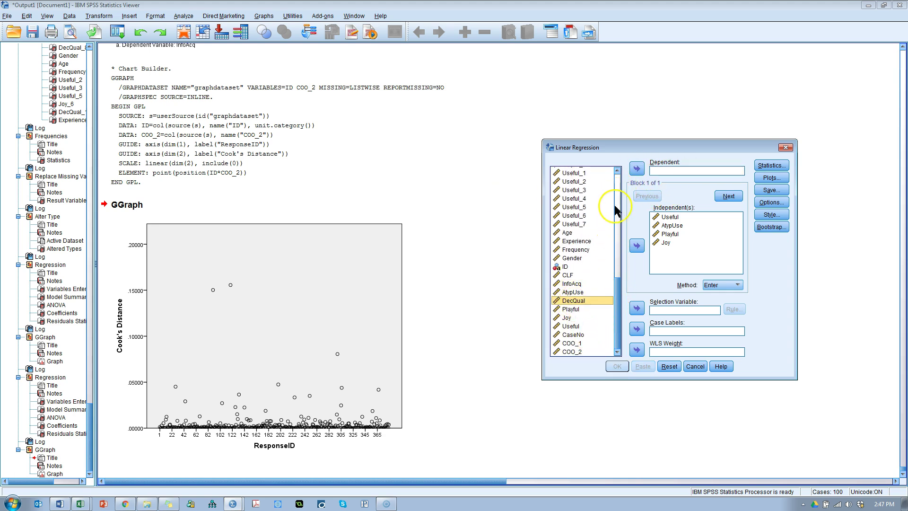
pyautogui.click(637, 168)
pyautogui.click(617, 366)
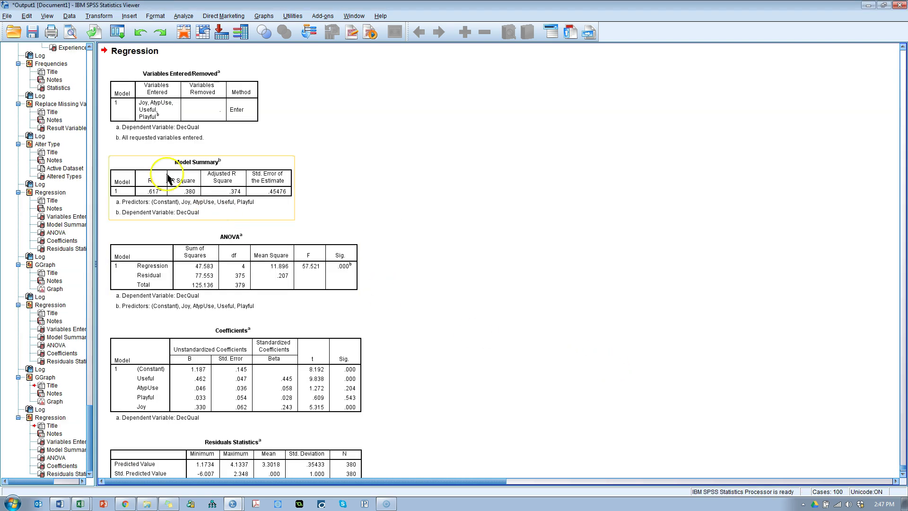
# Step: Plot COO_3 against ID in the recalled Chart Builder, then return to the Data Editor
pyautogui.click(117, 32)
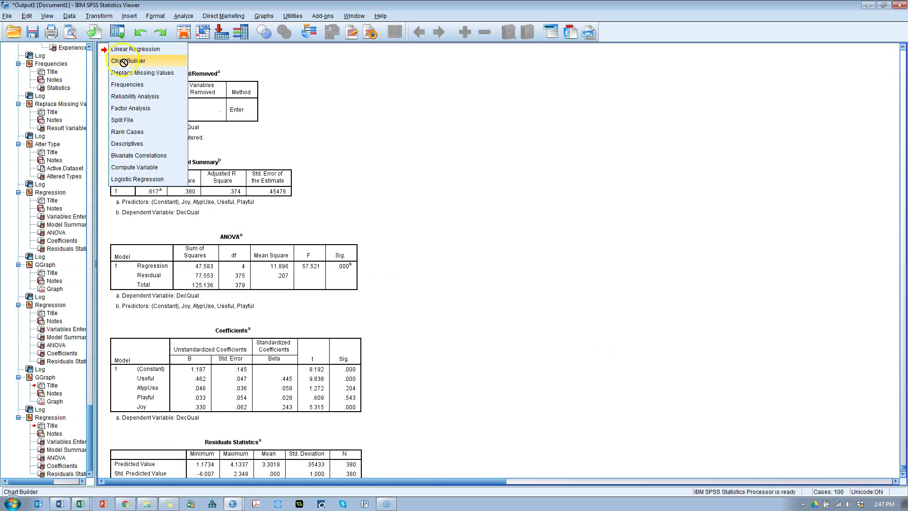
pyautogui.click(128, 61)
pyautogui.moveTo(406, 195)
pyautogui.mouseDown()
pyautogui.moveTo(374, 164)
pyautogui.moveTo(390, 213)
pyautogui.moveTo(409, 190)
pyautogui.mouseUp()
pyautogui.click(402, 386)
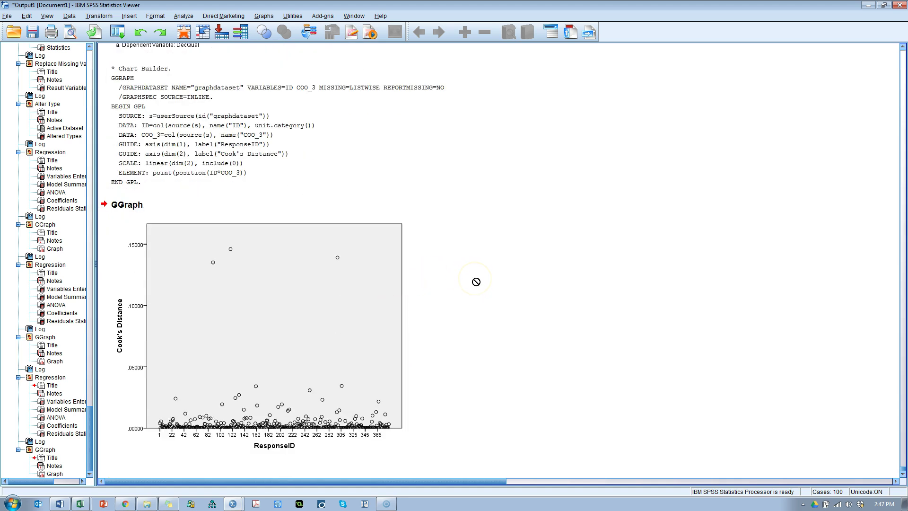
pyautogui.click(341, 267)
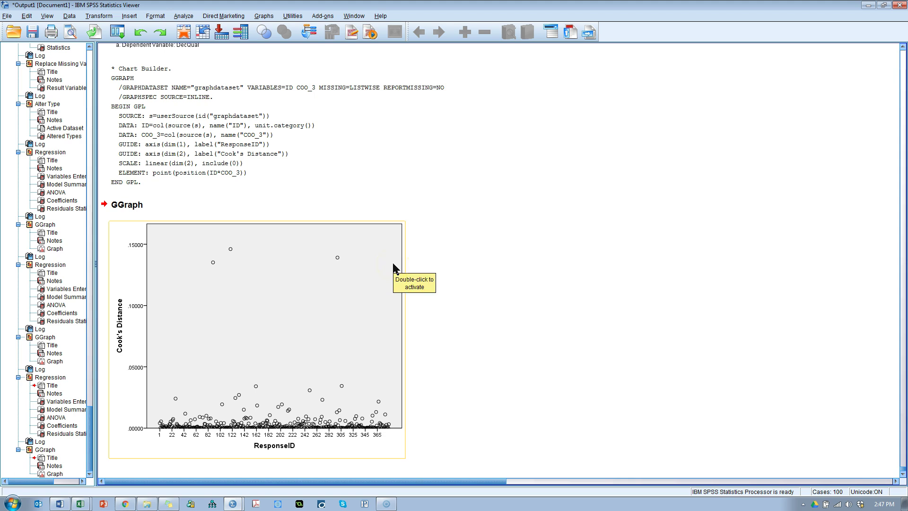
pyautogui.click(217, 262)
pyautogui.click(364, 342)
pyautogui.moveTo(389, 334); pyautogui.dragTo(23, 400)
pyautogui.hotkey('alt', 'Tab')
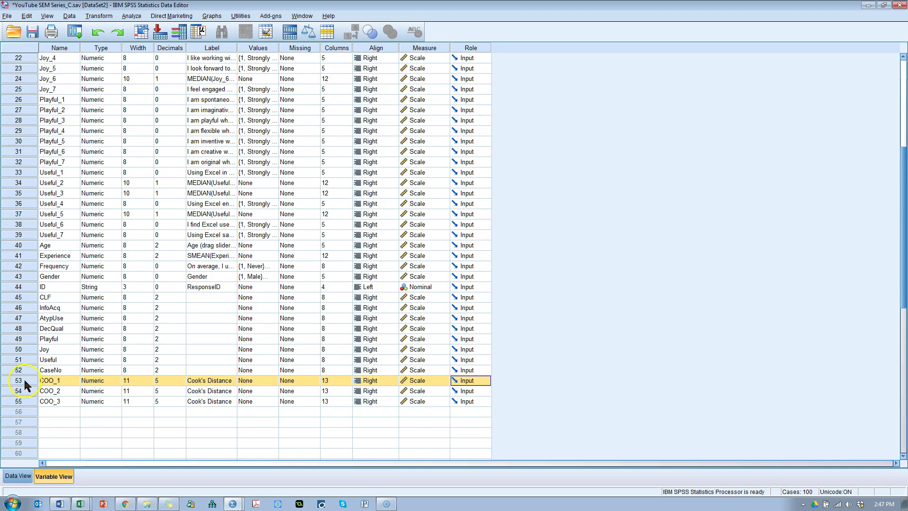
# Step: Sort the cases by COO_3 in descending order in Data View
pyautogui.doubleClick(24, 385)
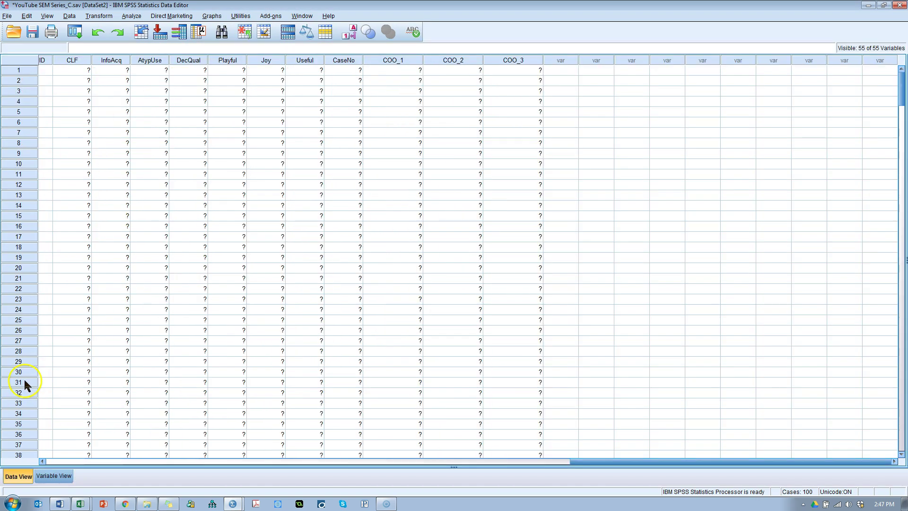
pyautogui.rightClick(529, 61)
pyautogui.click(578, 141)
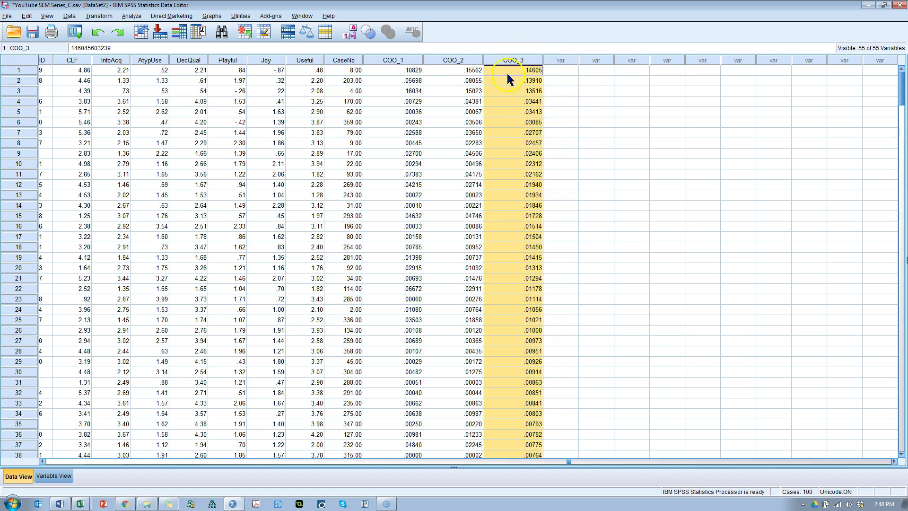
# Step: Select the COO_1–COO_3 Cook's distances of the top three rows
pyautogui.click(411, 94)
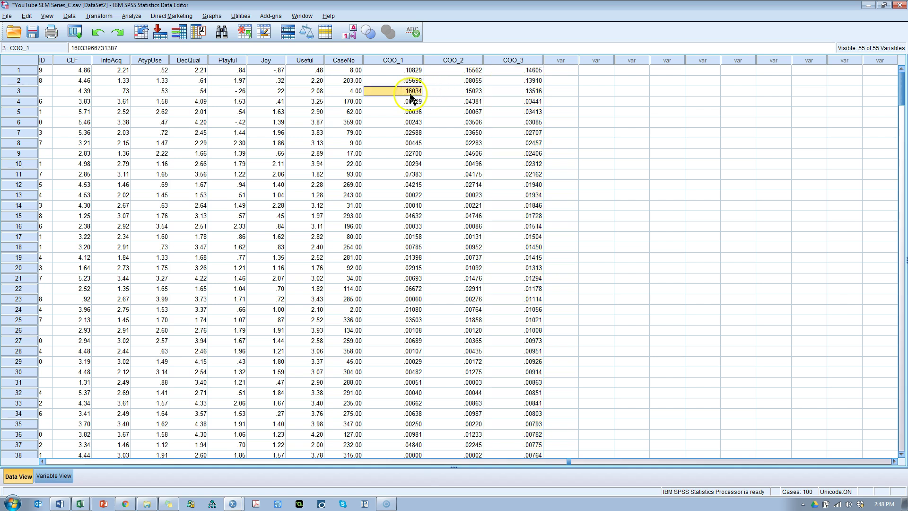
pyautogui.keyDown('shift'); pyautogui.click(513, 91); pyautogui.keyUp('shift')
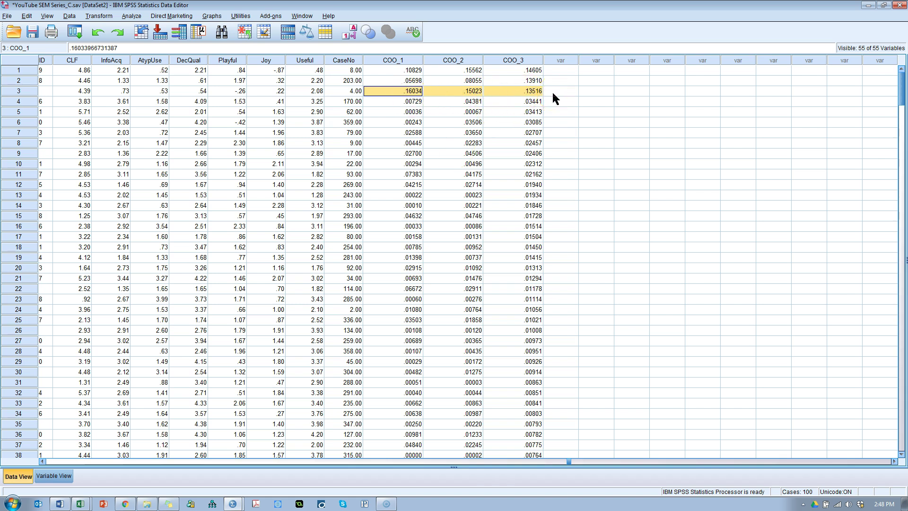
pyautogui.moveTo(526, 71)
pyautogui.mouseDown()
pyautogui.moveTo(402, 71)
pyautogui.moveTo(415, 80)
pyautogui.moveTo(537, 83)
pyautogui.mouseUp()
pyautogui.moveTo(406, 70); pyautogui.dragTo(531, 91)
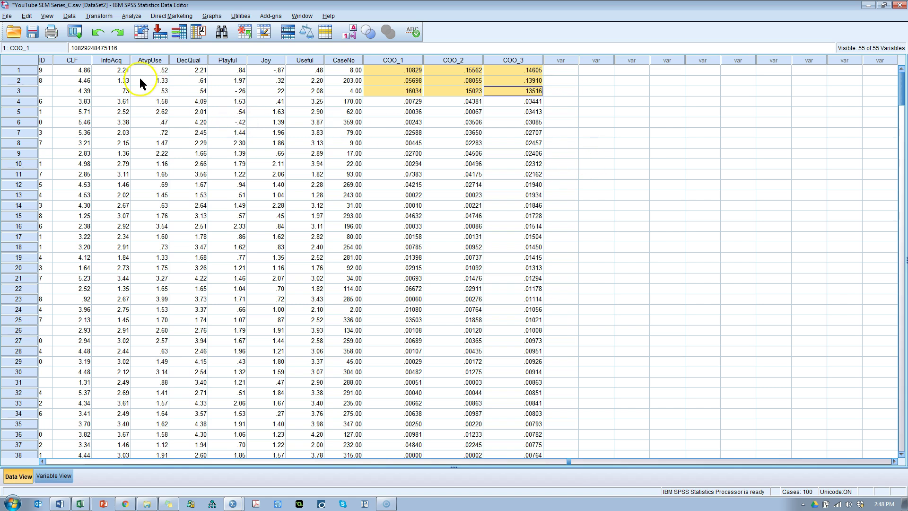
pyautogui.hotkey('shift', 'Up')
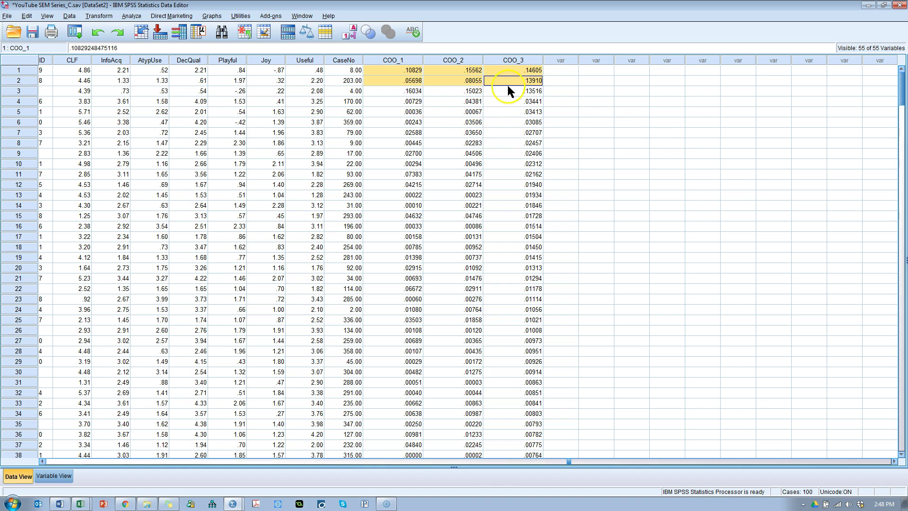
pyautogui.hotkey('shift', 'Down')
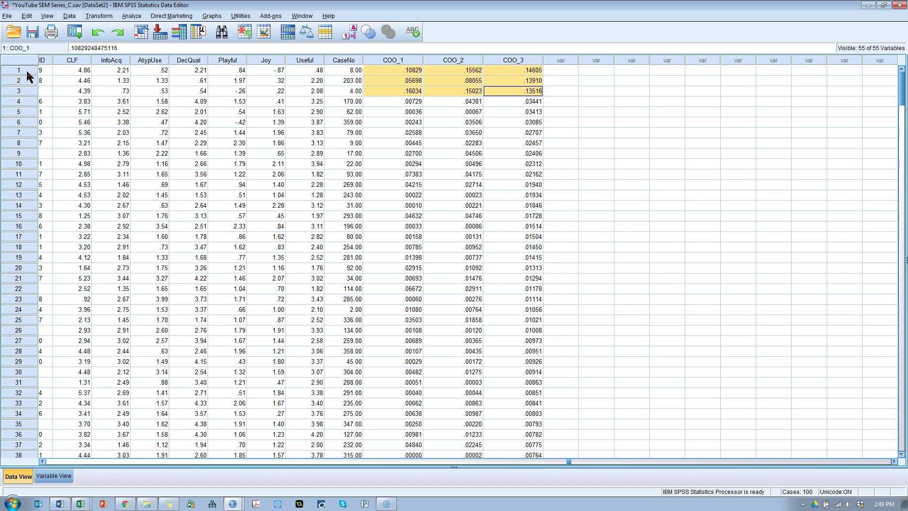
# Step: Review the COO_3 scatterplot in the output, then return to the Data Editor
pyautogui.hotkey('alt', 'Tab')
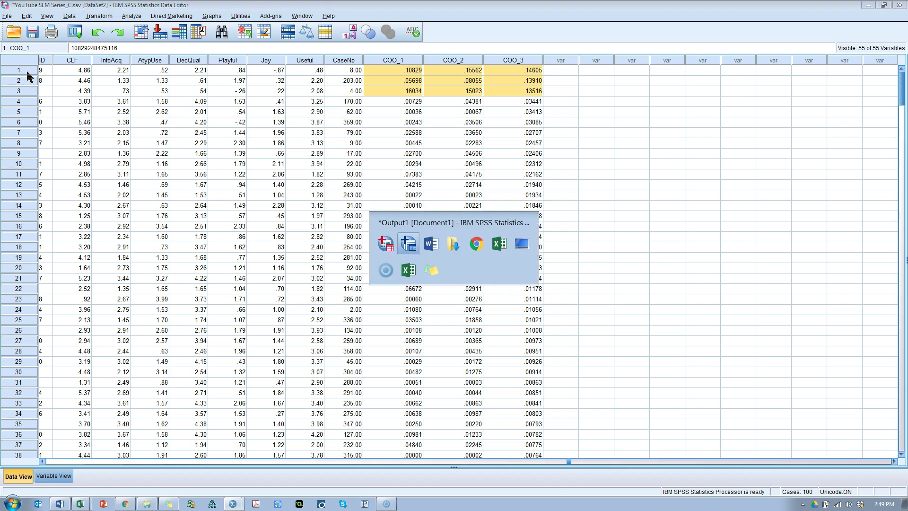
pyautogui.click(206, 385)
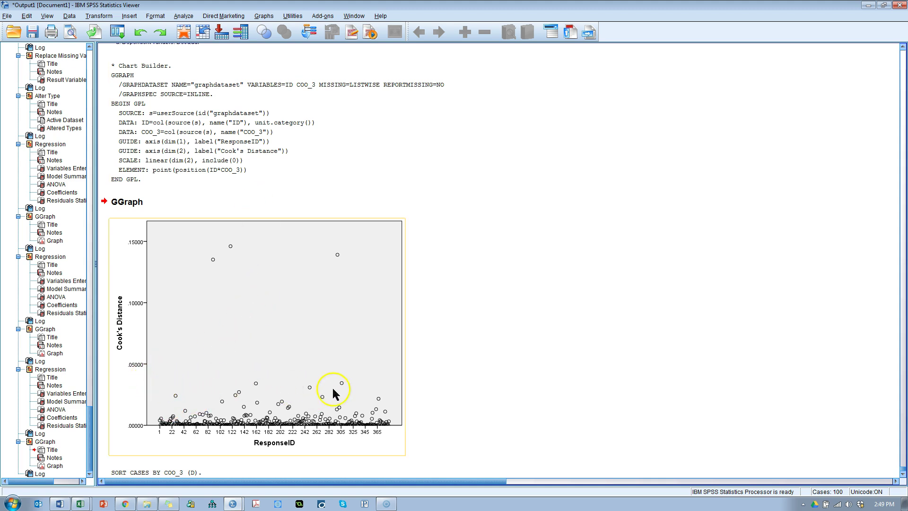
pyautogui.moveTo(128, 251); pyautogui.dragTo(416, 318)
pyautogui.hotkey('alt', 'Tab')
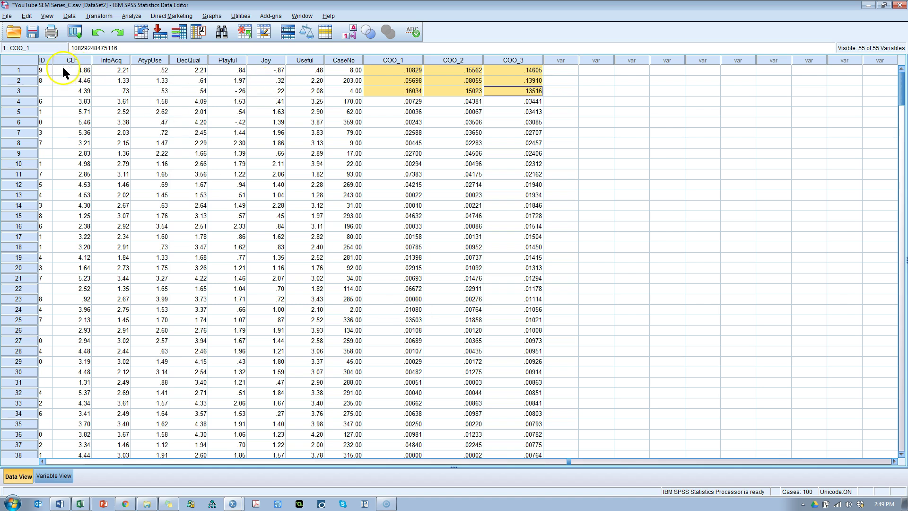
# Step: Delete the three most influential cases from the top of the dataset
pyautogui.press('Home')
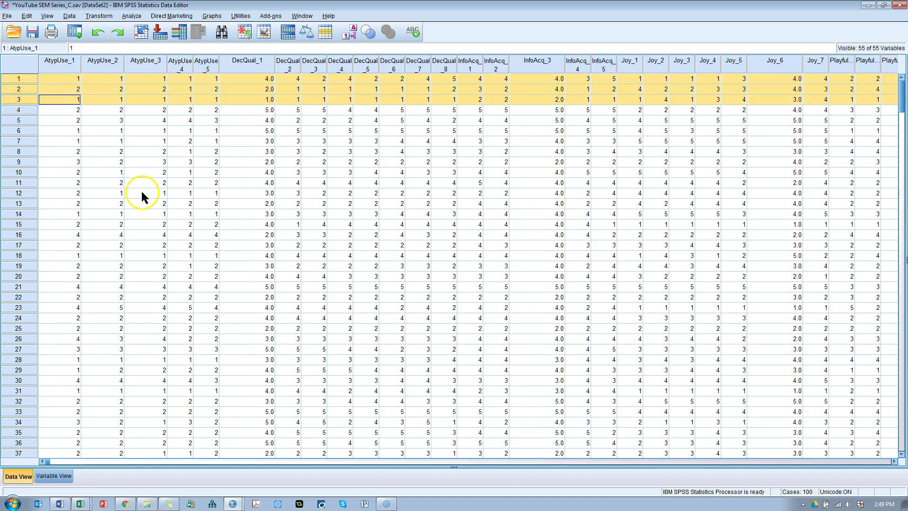
pyautogui.rightClick(30, 101)
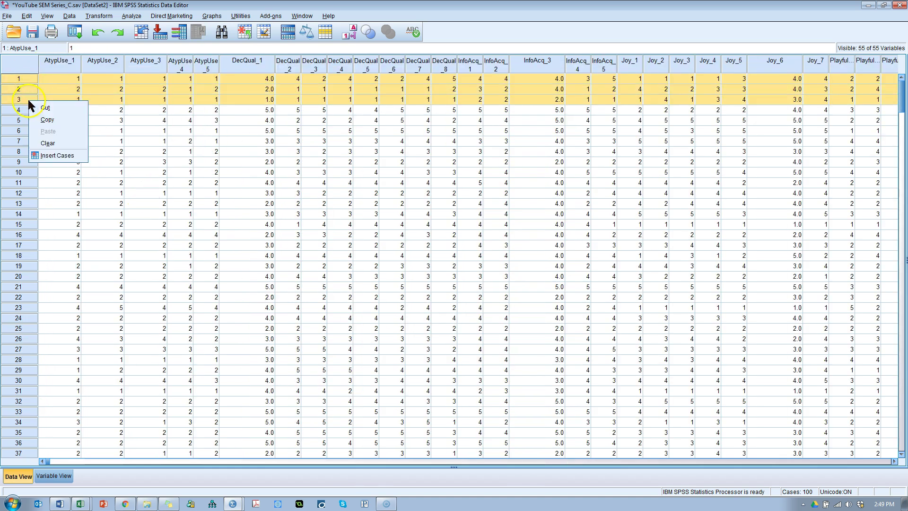
pyautogui.click(72, 142)
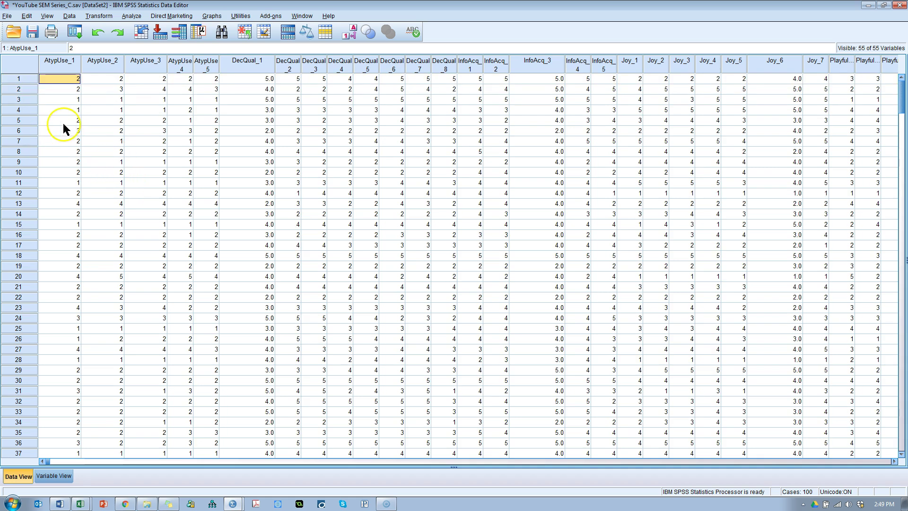
pyautogui.hotkey('ctrl', 'Down')
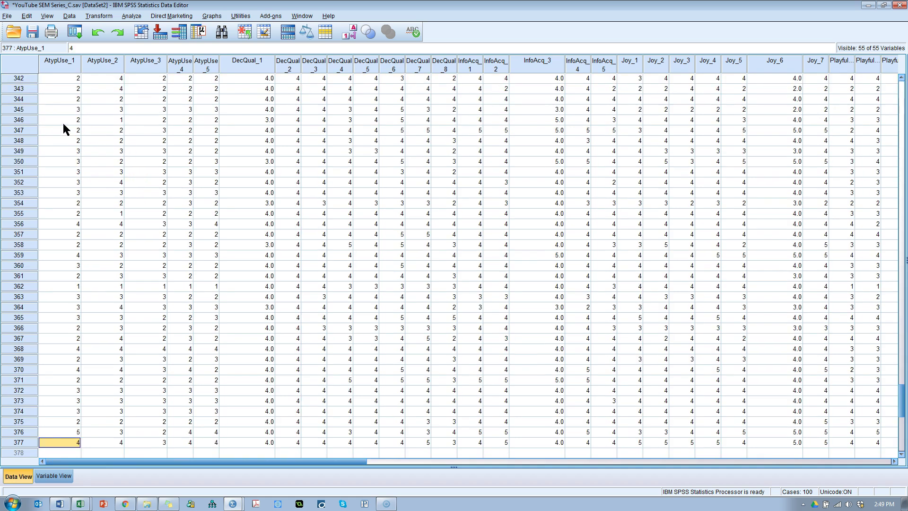
# Step: Save the trimmed data as a new file named YouTube SEM Series_C_Cooks.sav
pyautogui.click(7, 17)
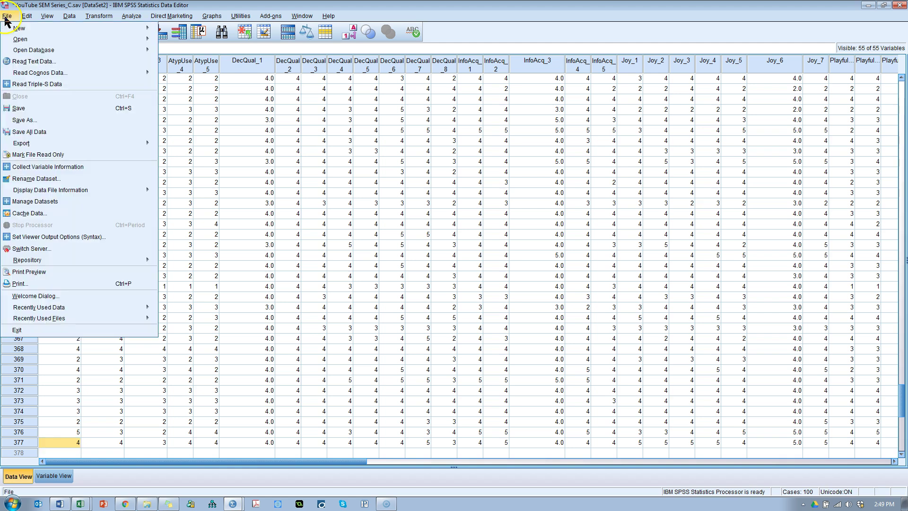
pyautogui.click(25, 120)
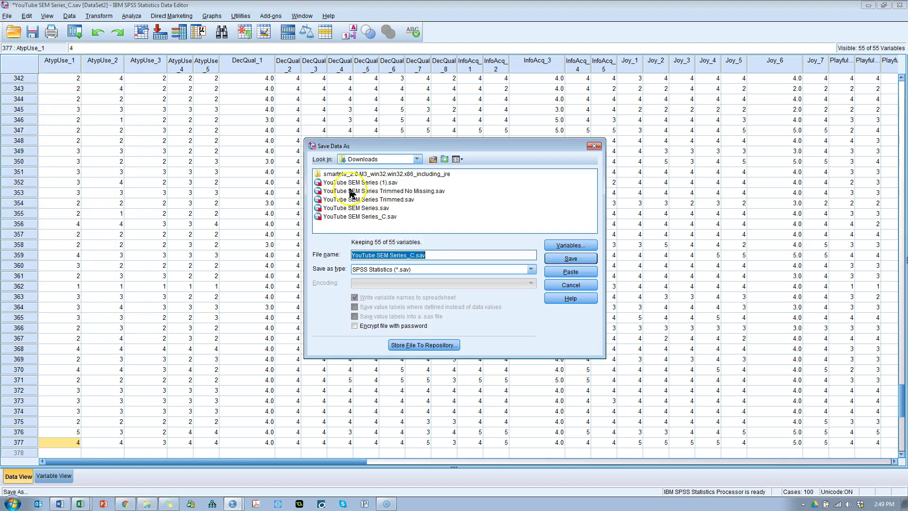
pyautogui.click(470, 255)
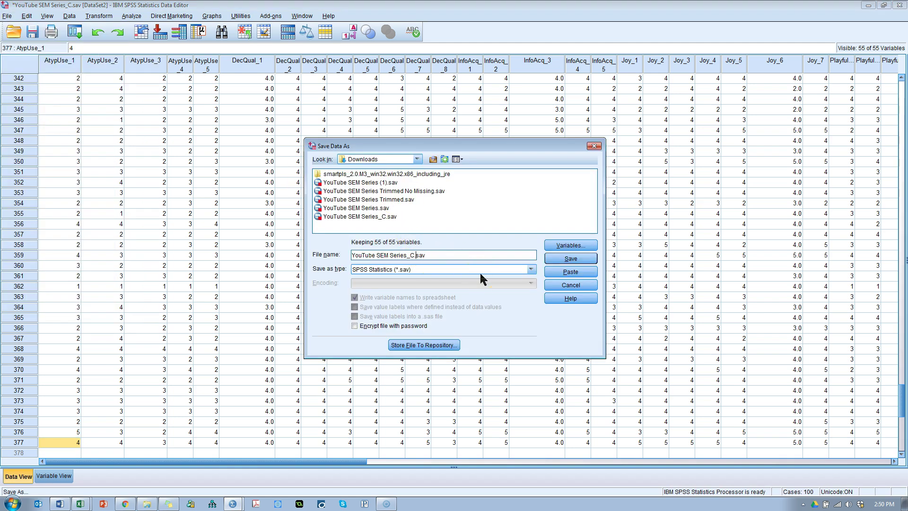
pyautogui.write('_Cooks')
pyautogui.click(570, 258)
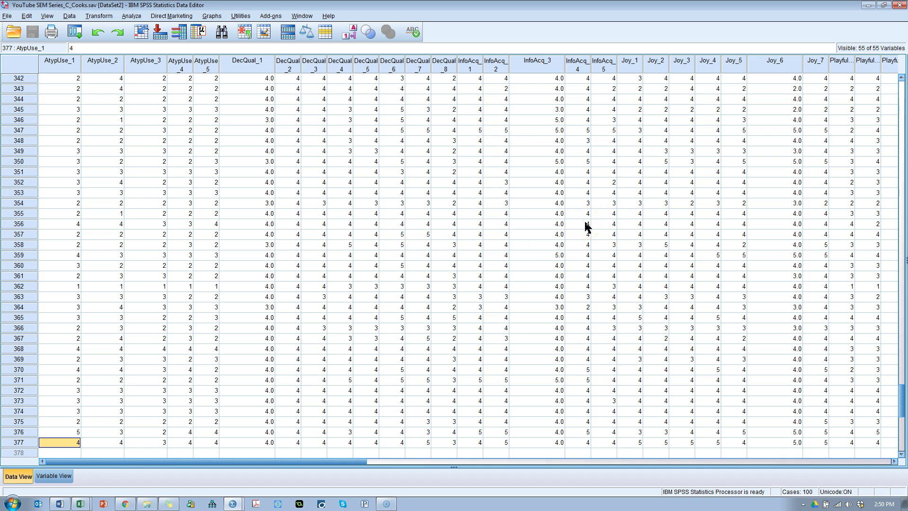
# Step: In the StatWiki guidelines, highlight Multicollinearity as the next step
pyautogui.hotkey('alt', 'Tab')
pyautogui.press('Tab')
pyautogui.press('Tab')
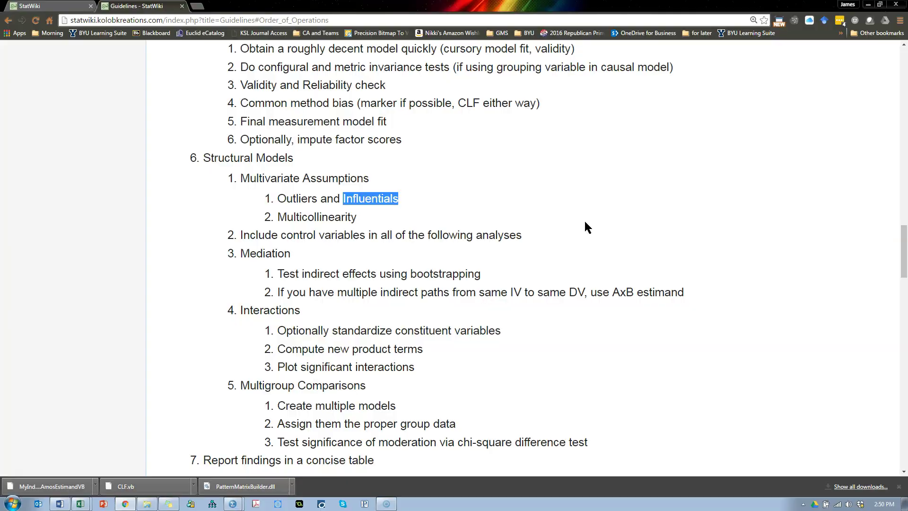
pyautogui.doubleClick(308, 218)
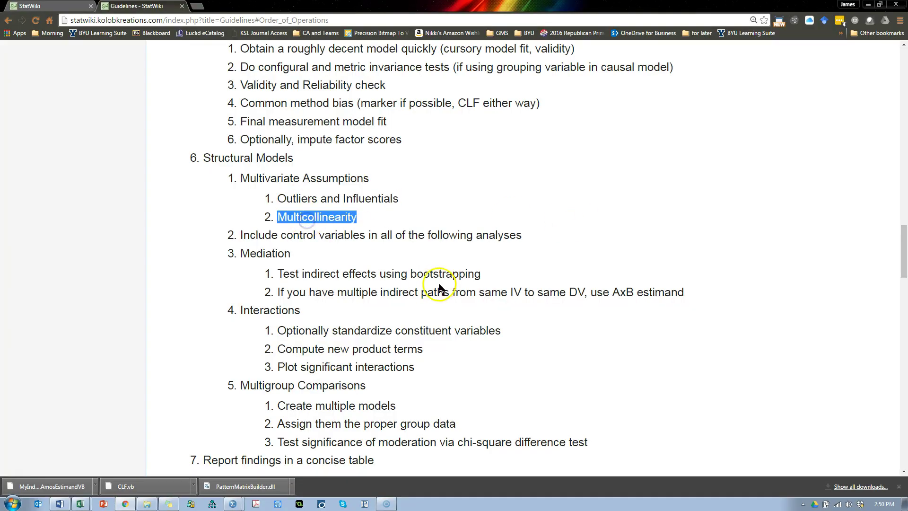
# Step: Rerun the DecQual linear regression with collinearity diagnostics enabled to produce VIF values
pyautogui.hotkey('alt', 'Tab')
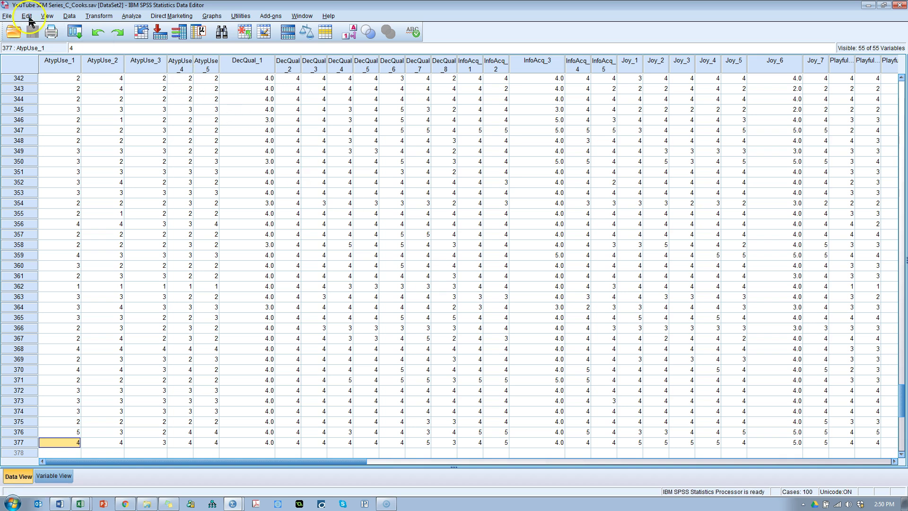
pyautogui.click(132, 18)
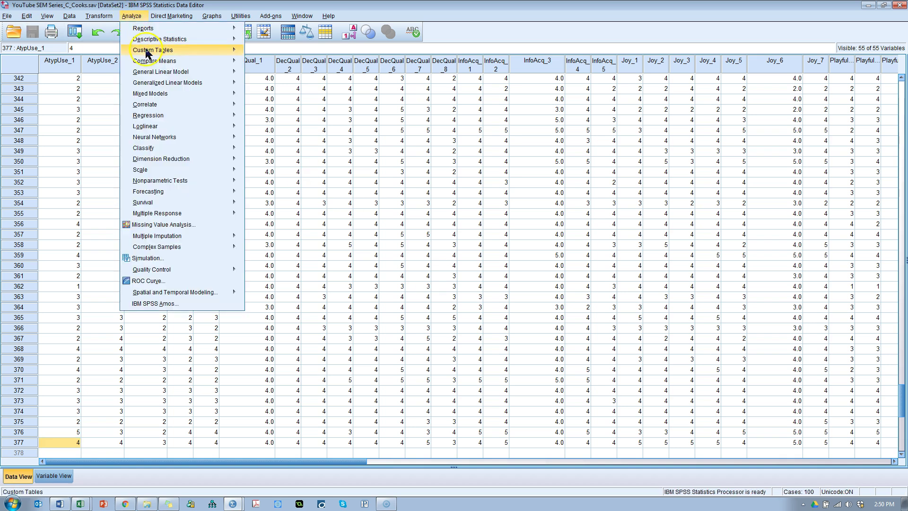
pyautogui.moveTo(181, 114)
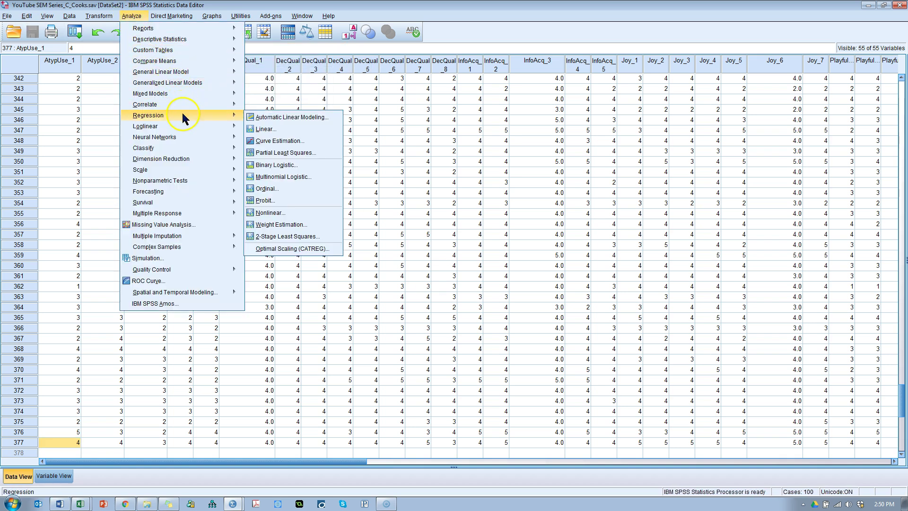
pyautogui.click(300, 129)
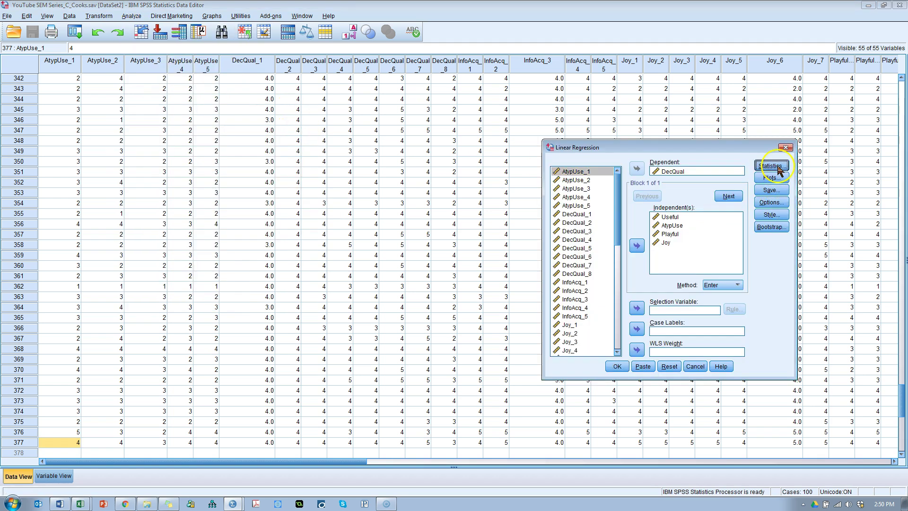
pyautogui.click(772, 166)
pyautogui.click(469, 236)
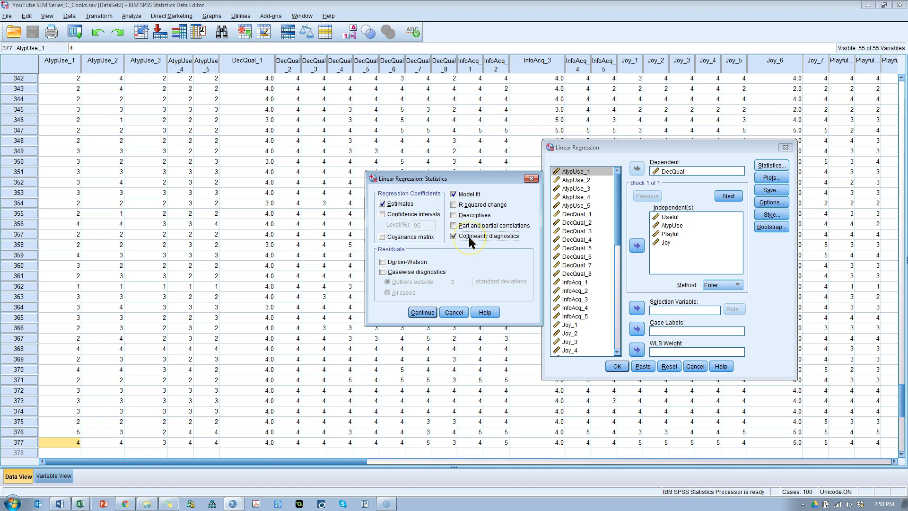
pyautogui.click(422, 313)
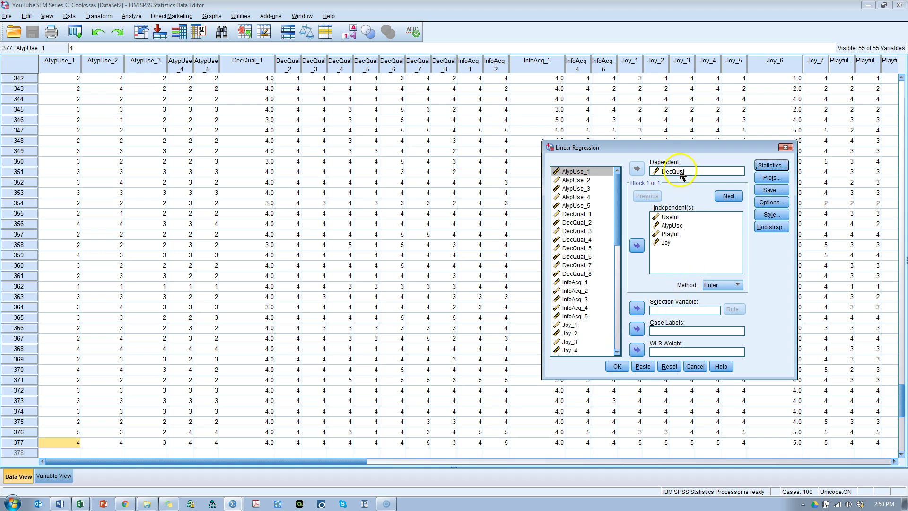
pyautogui.click(617, 366)
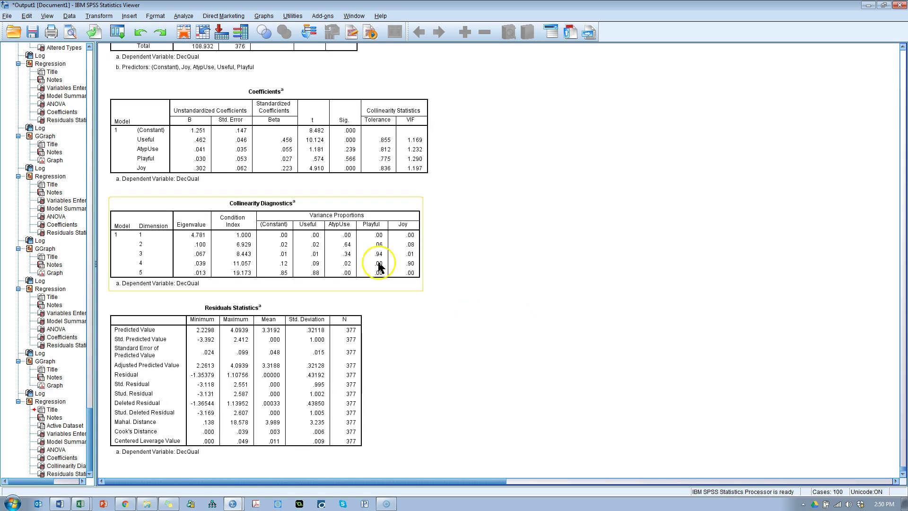
pyautogui.click(405, 146)
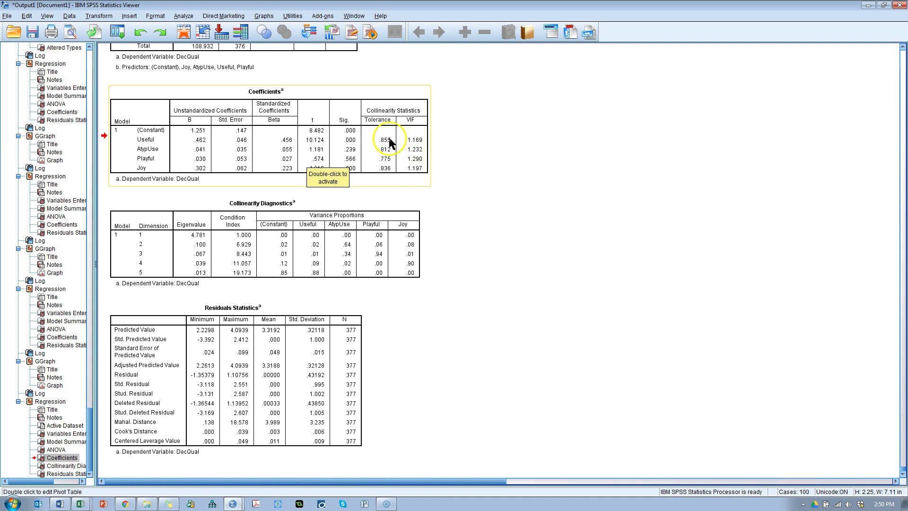
pyautogui.moveTo(389, 142); pyautogui.dragTo(480, 190)
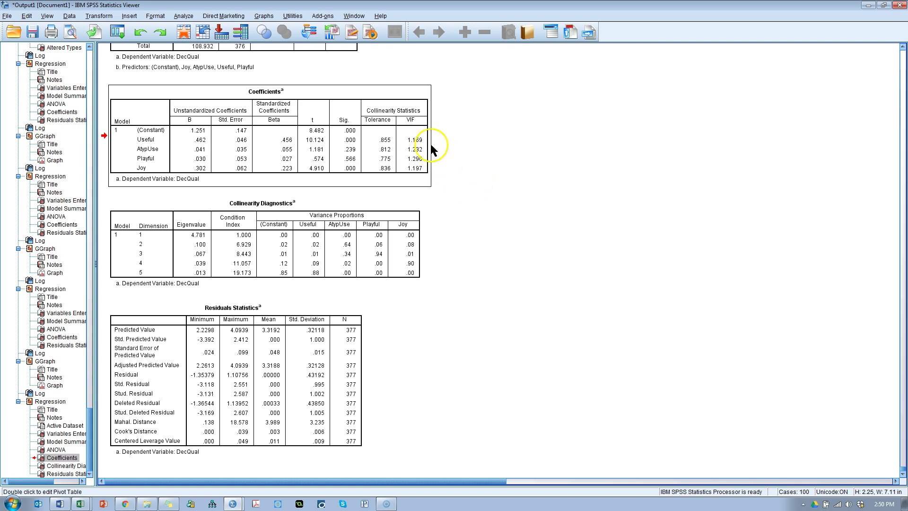
pyautogui.moveTo(431, 150); pyautogui.dragTo(432, 197)
# Step: Rerun the linear regression with InfoAcq replacing DecQual as the dependent variable
pyautogui.click(118, 33)
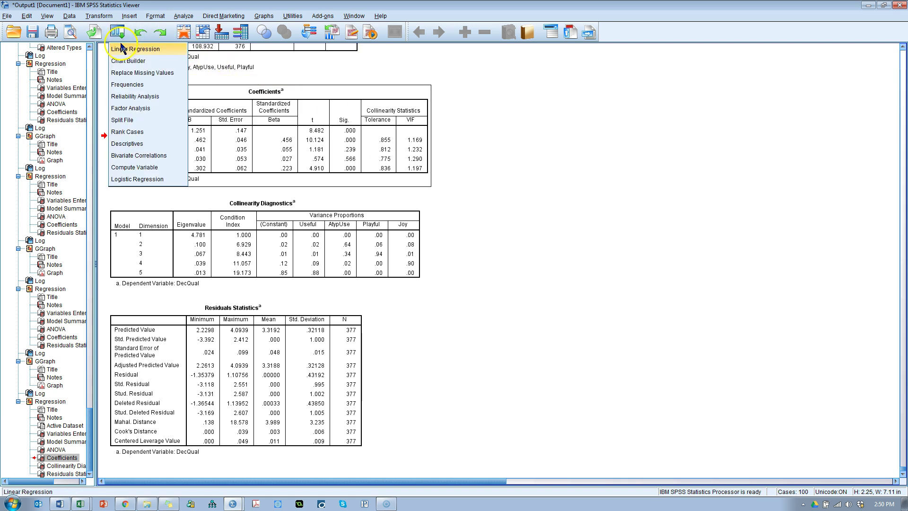
pyautogui.click(132, 49)
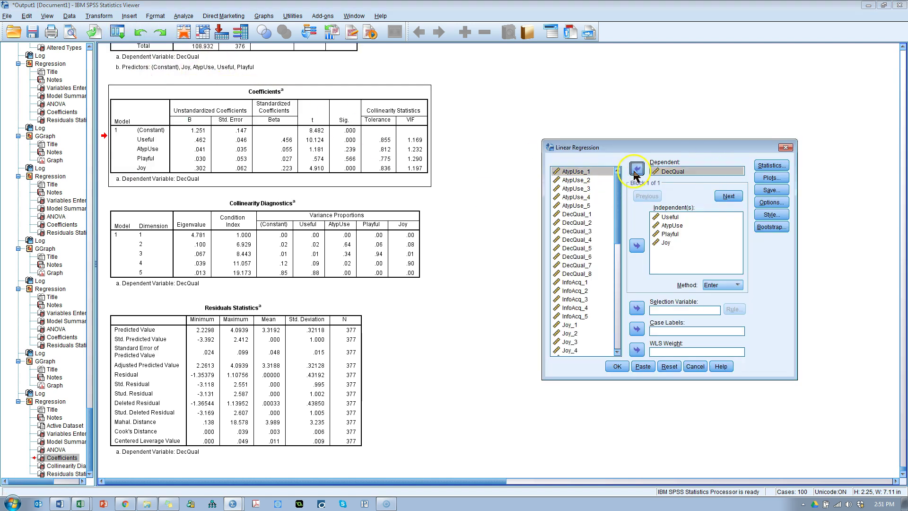
pyautogui.click(636, 170)
pyautogui.click(589, 334)
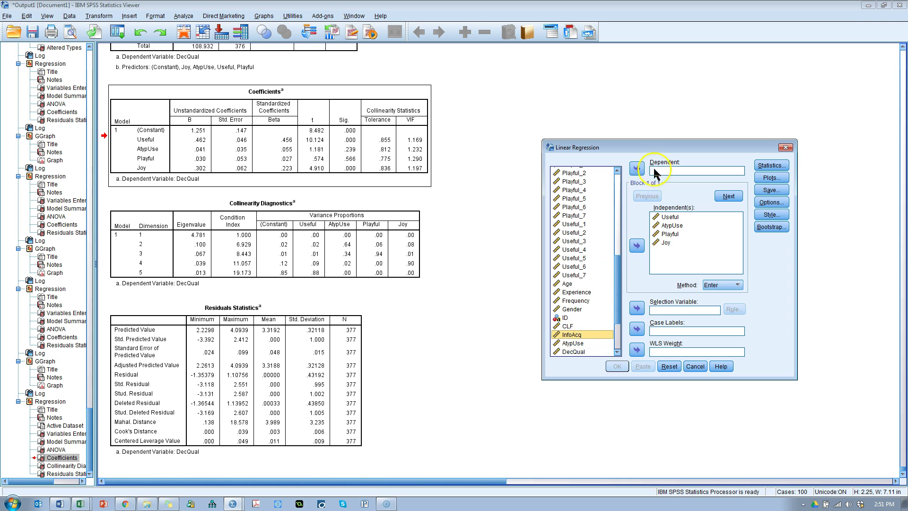
pyautogui.click(636, 168)
pyautogui.click(618, 366)
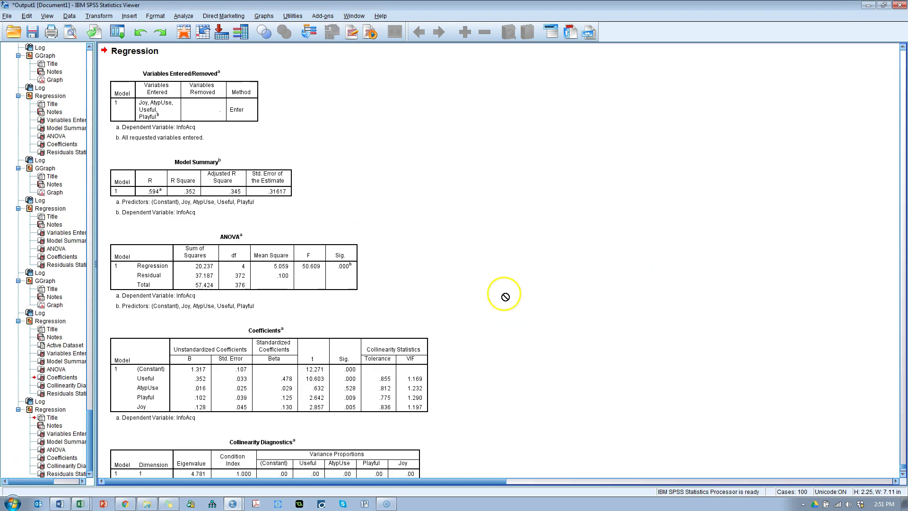
# Step: Inspect the InfoAcq Coefficients table's VIF values, ranging 1.169 to 1.290
pyautogui.scroll(-5, 506, 297)
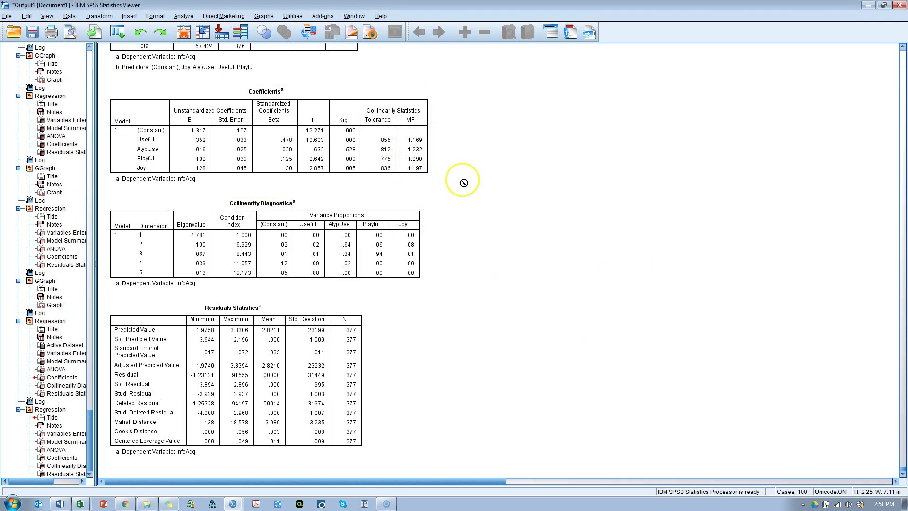
pyautogui.click(416, 146)
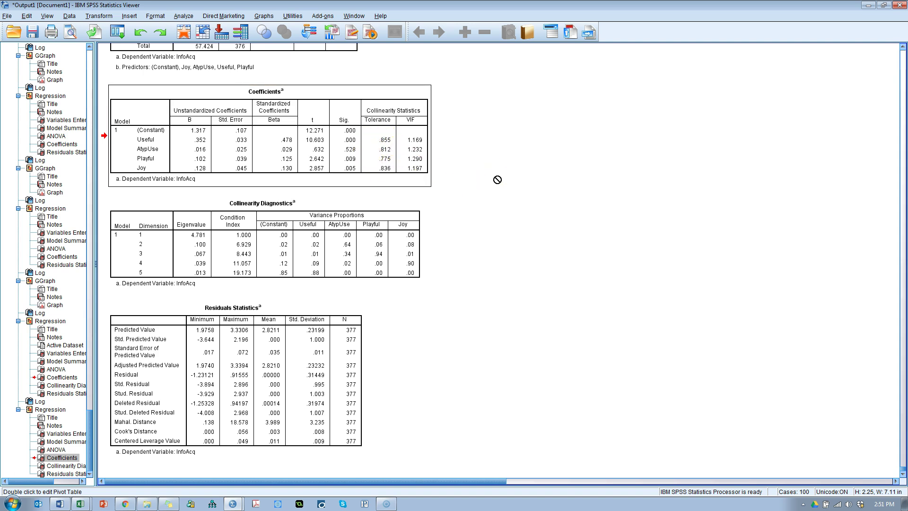
pyautogui.click(416, 145)
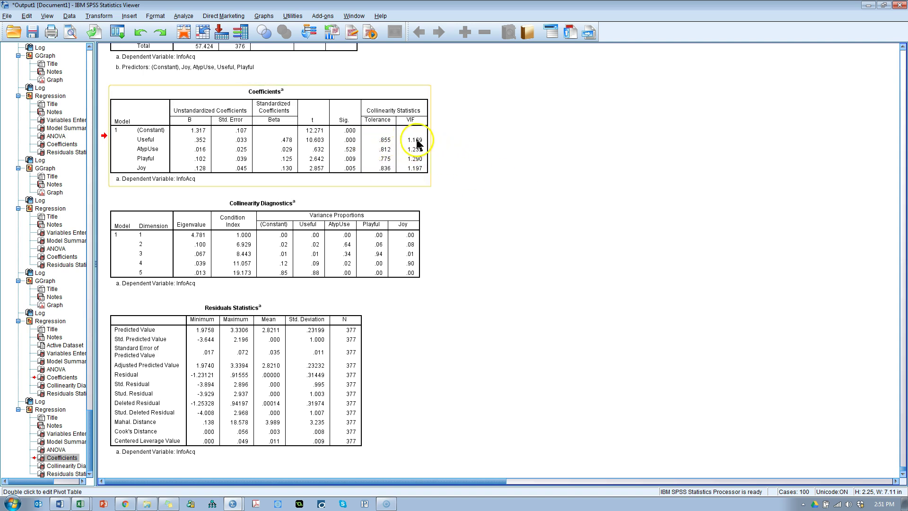
pyautogui.click(179, 154)
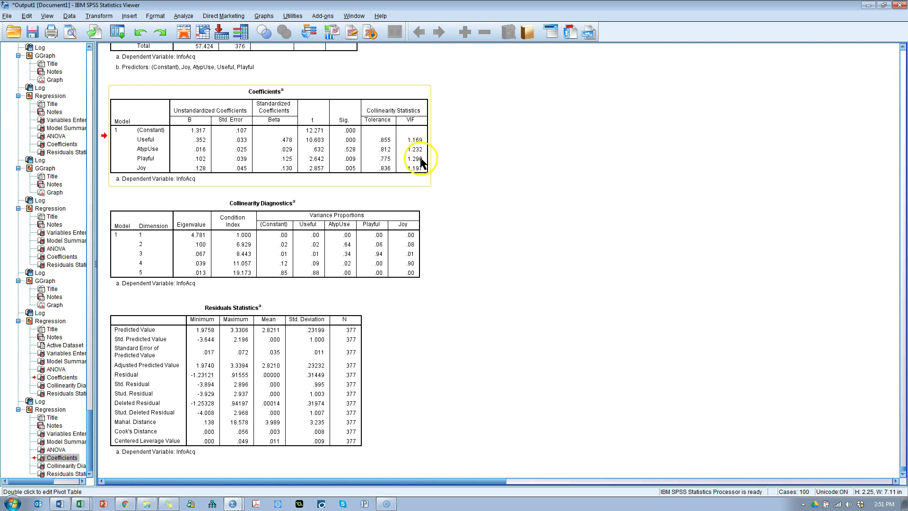
pyautogui.moveTo(428, 161); pyautogui.dragTo(459, 169)
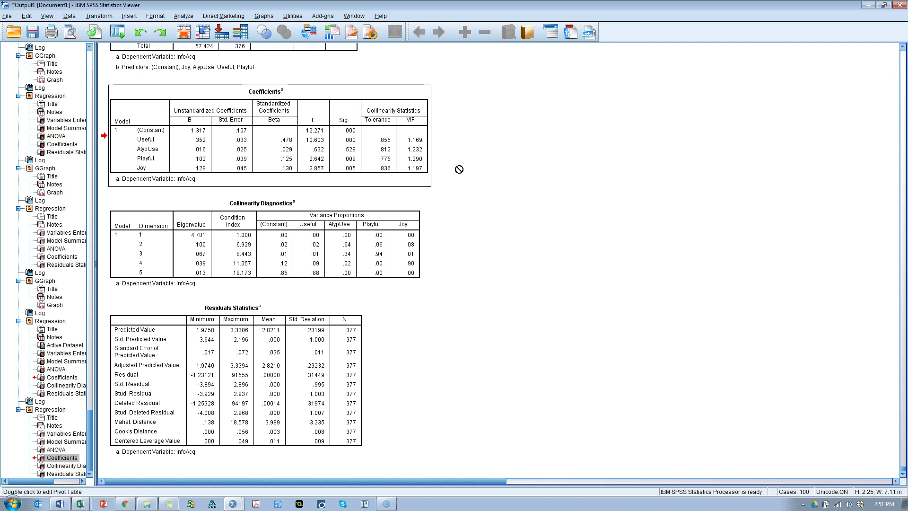
# Step: Return to the StatWiki guidelines in Chrome and clear the Multicollinearity highlight
pyautogui.hotkey('alt', 'Tab')
pyautogui.hotkey('alt', 'Tab')
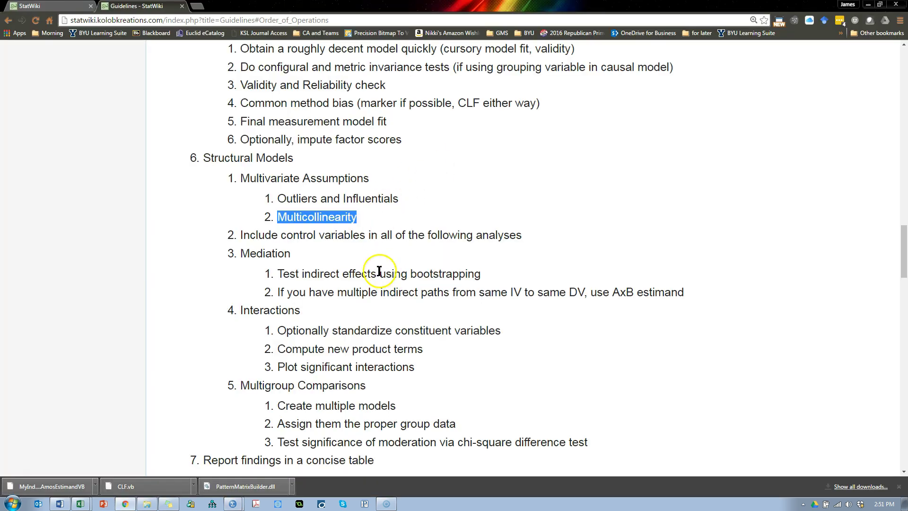
pyautogui.click(365, 243)
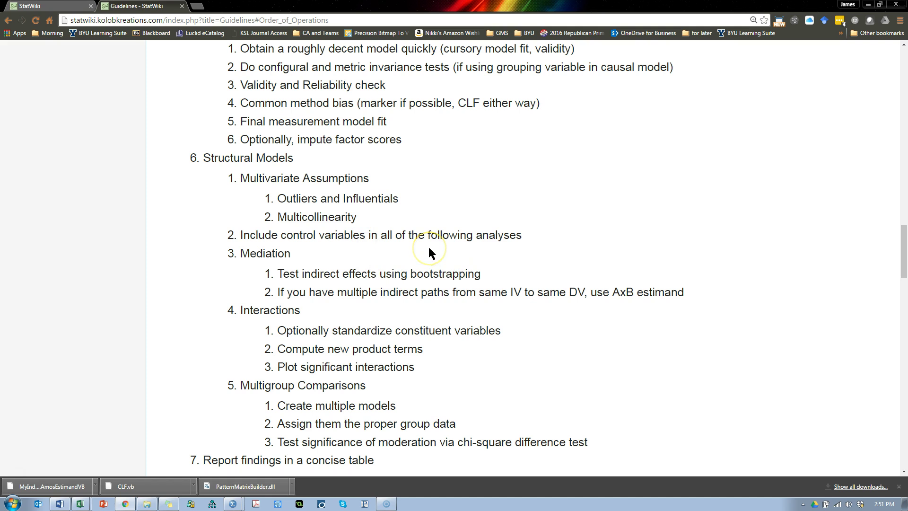